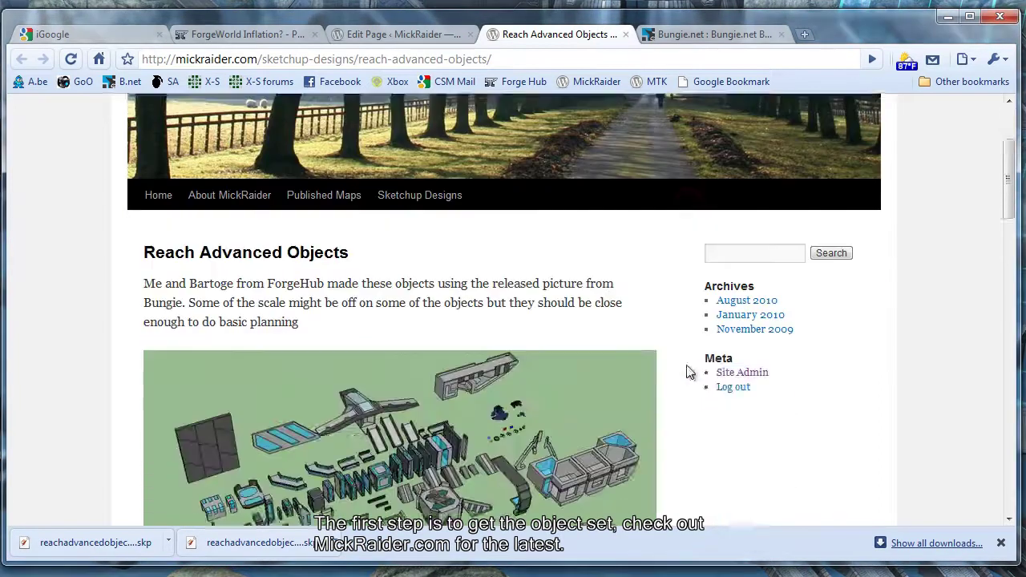
Step: Scroll down the Reach Advanced Objects page on MickRaider.com to review it
scroll(687, 361, "down", 3)
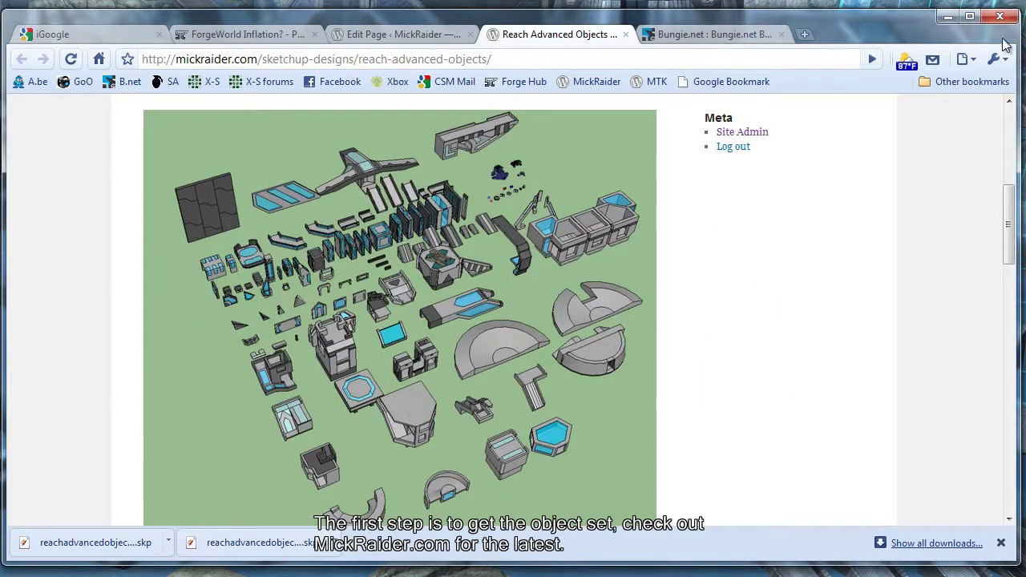
Step: Minimize Chrome and open the reachadvancedobjects .skp file from the desktop in SketchUp
left_click(948, 19)
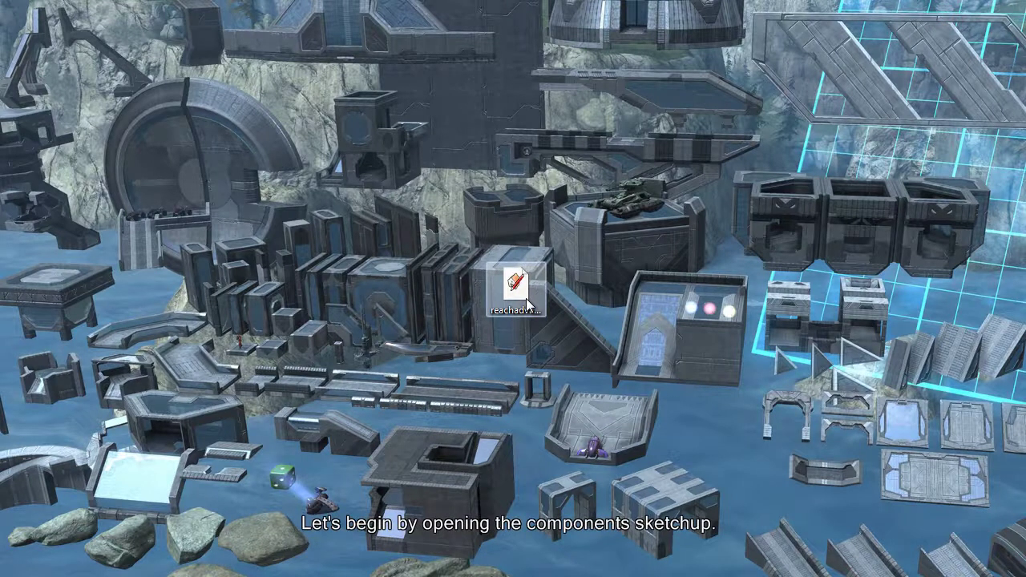
left_click(527, 302)
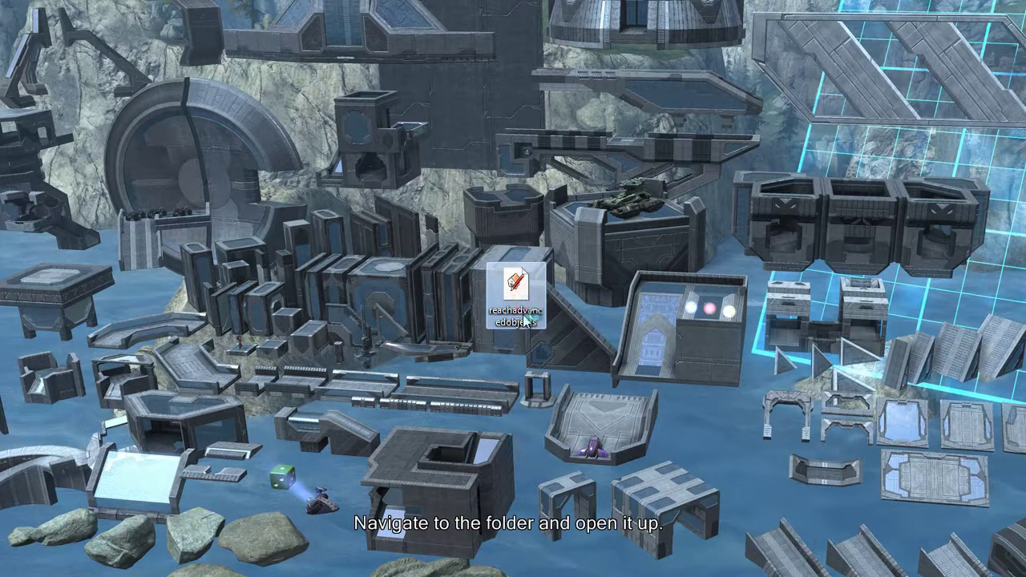
double_click(527, 319)
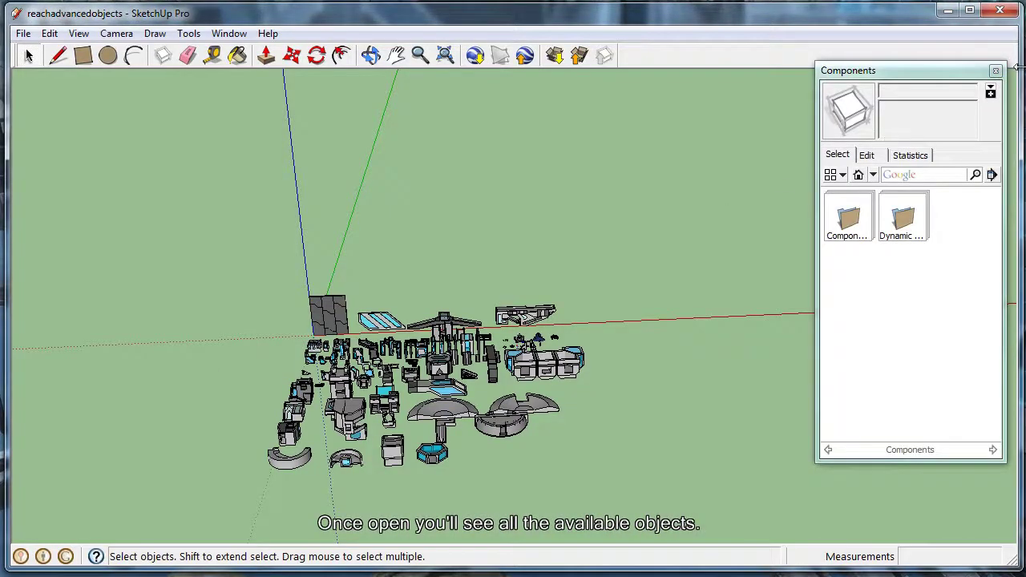
Step: Close the Components panel, then box-select and delete every Reach object, leaving only the axes
left_click(995, 71)
scroll(227, 253, "down", 1)
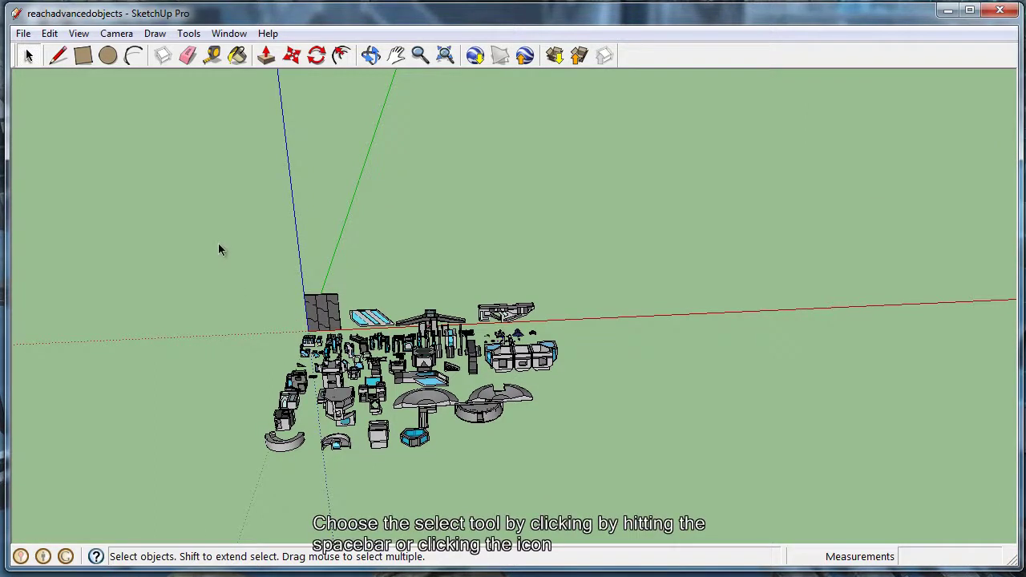
left_click_drag(220, 236, 577, 510)
key("Delete")
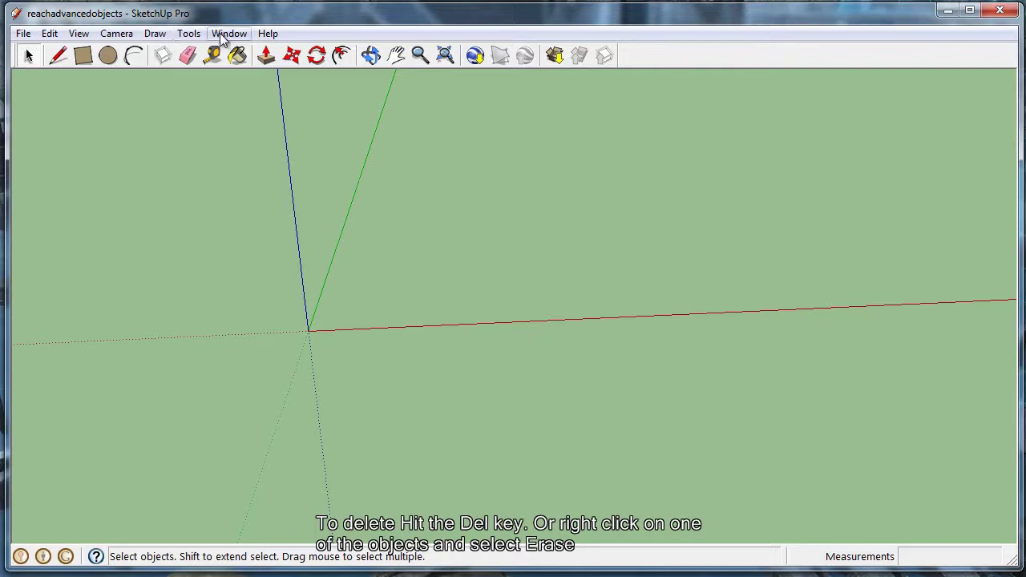
Step: Reopen the Components panel from the Window menu and list the In Model Forge pieces
left_click(245, 32)
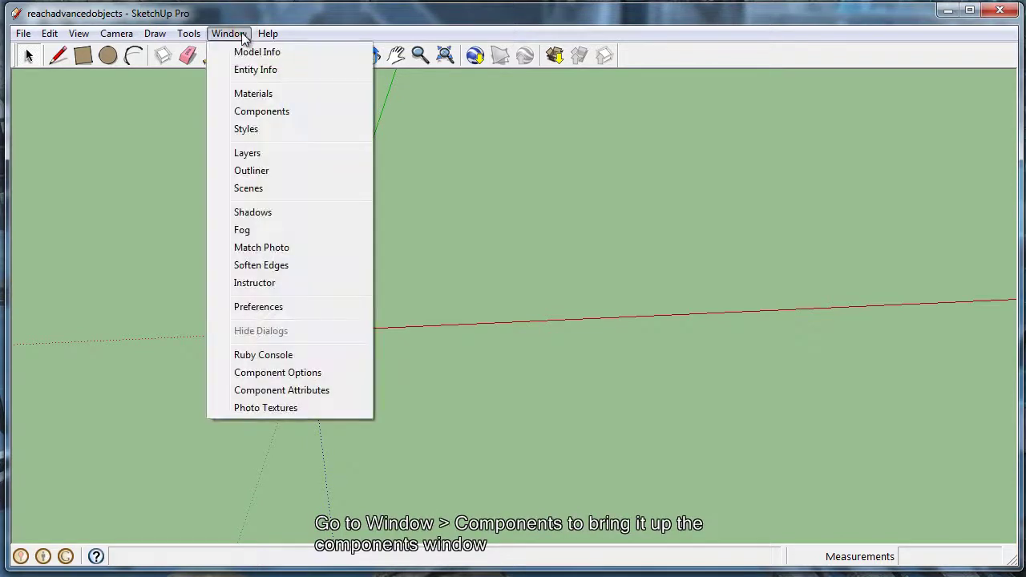
left_click(263, 113)
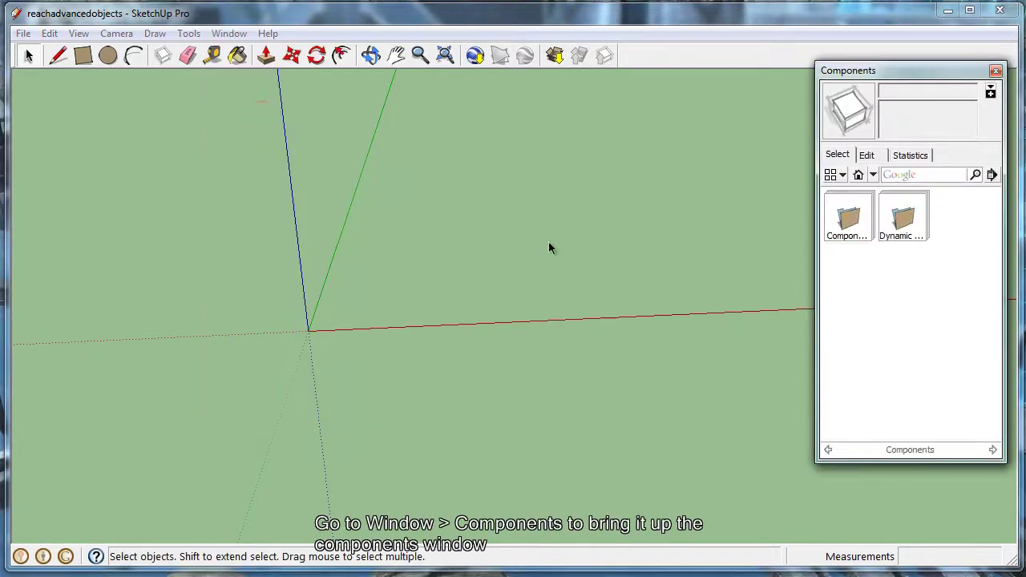
left_click(859, 176)
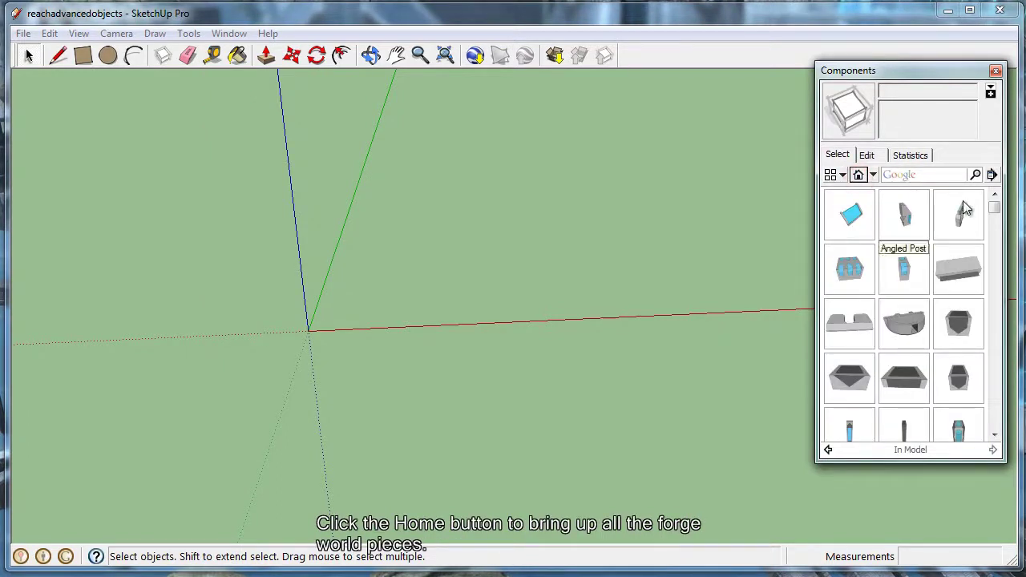
left_click_drag(994, 209, 994, 311)
Step: Place the Grid component at the model origin
left_click(957, 282)
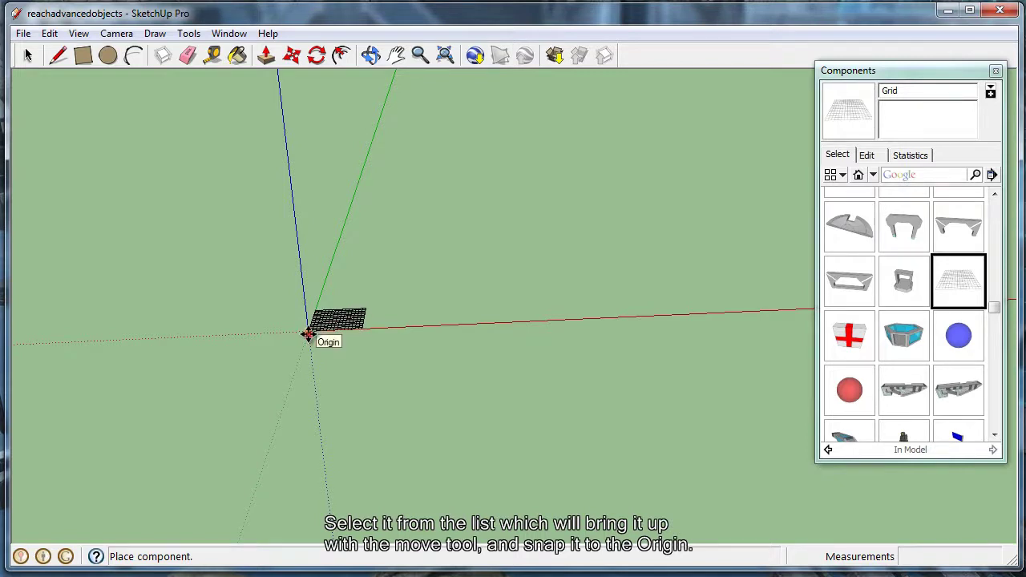
left_click(304, 337)
left_click_drag(994, 312, 996, 393)
Step: Place a Tower, 2 Story on the grid's corner point and zoom in on it
left_click(918, 225)
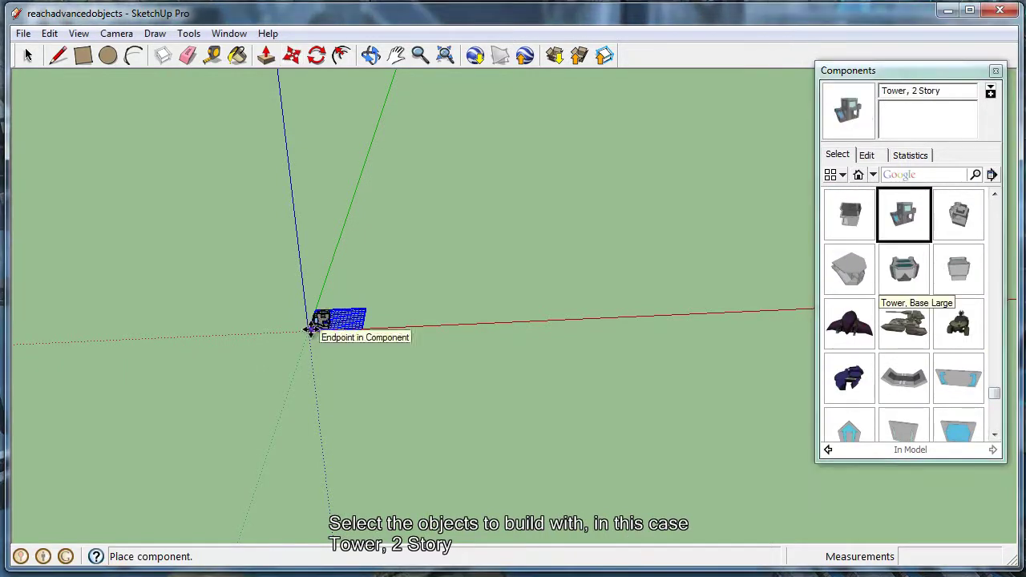
left_click(311, 329)
scroll(319, 322, "up", 3)
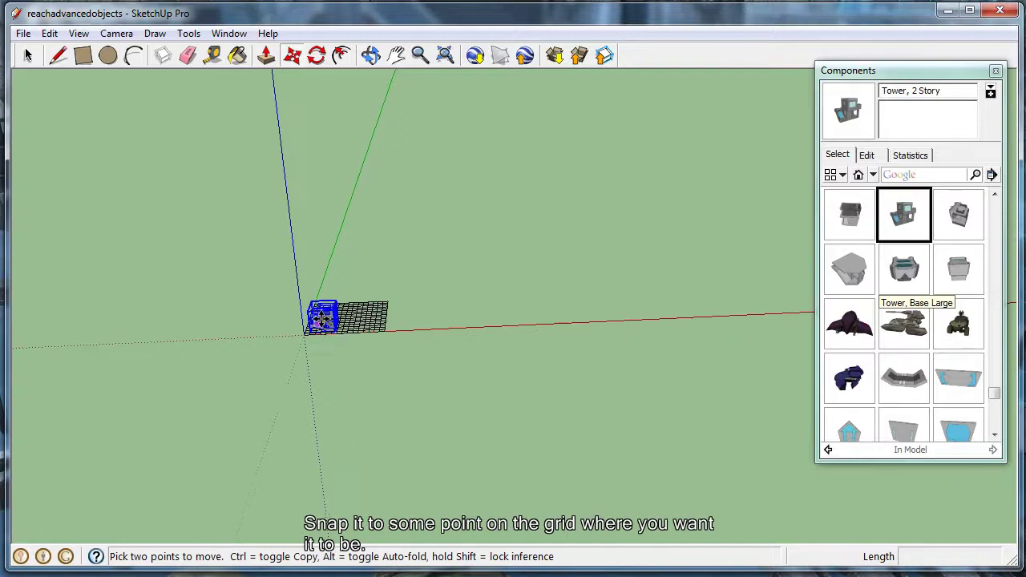
scroll(324, 317, "up", 5)
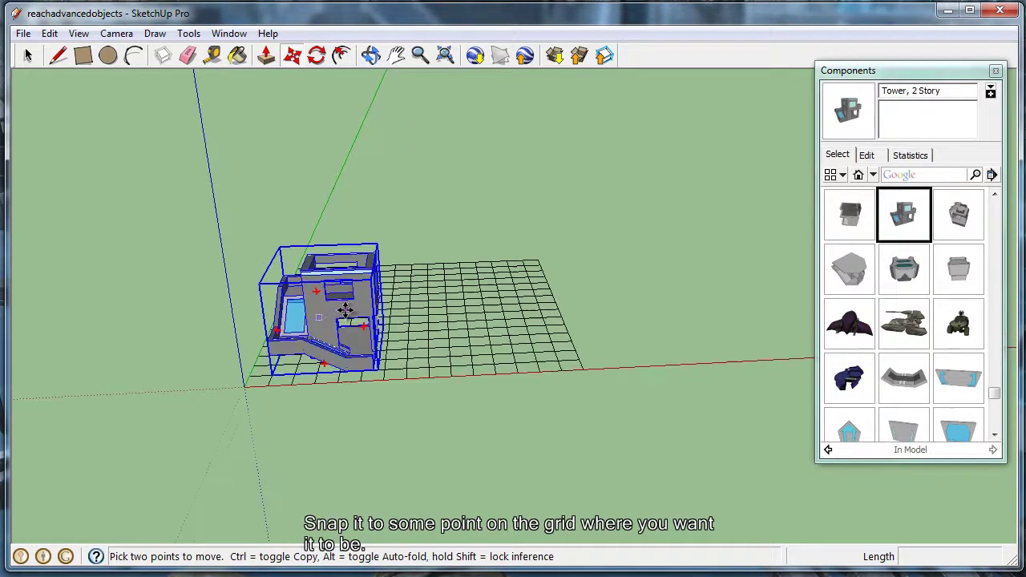
scroll(343, 311, "up", 1)
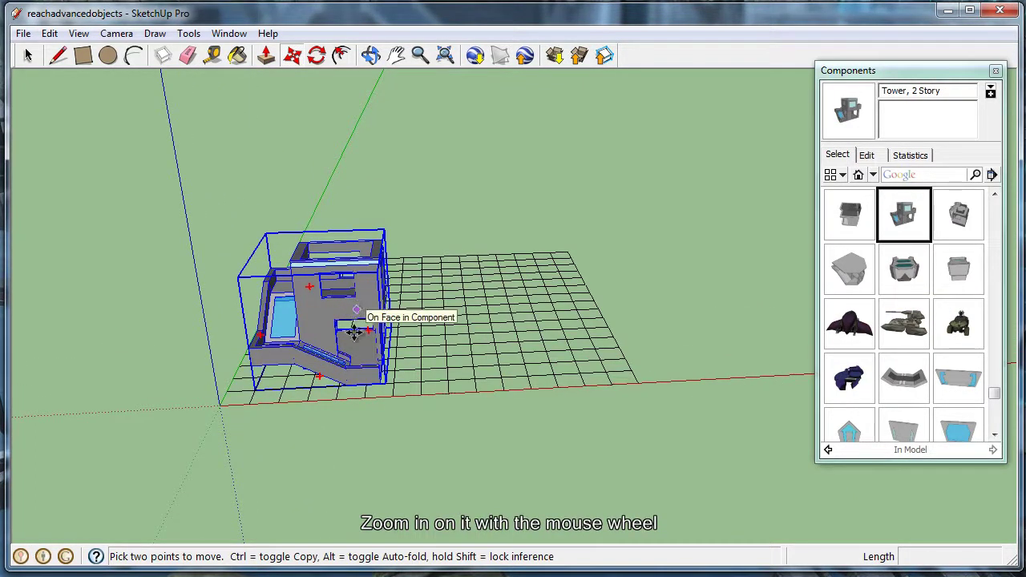
Step: Zoom in around the tower and orbit to look down on the tower and grid
left_click(419, 54)
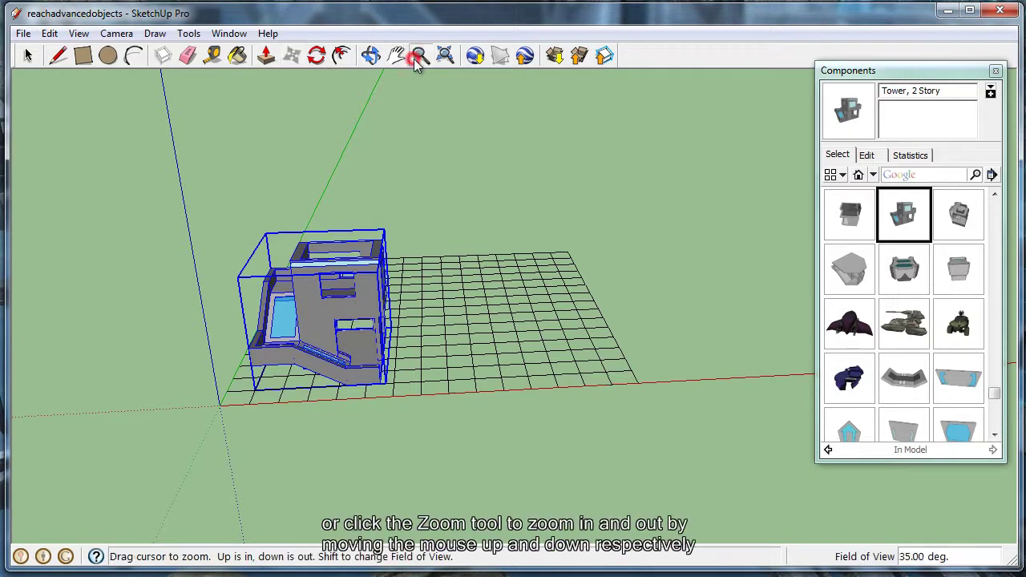
left_click_drag(494, 332, 486, 451)
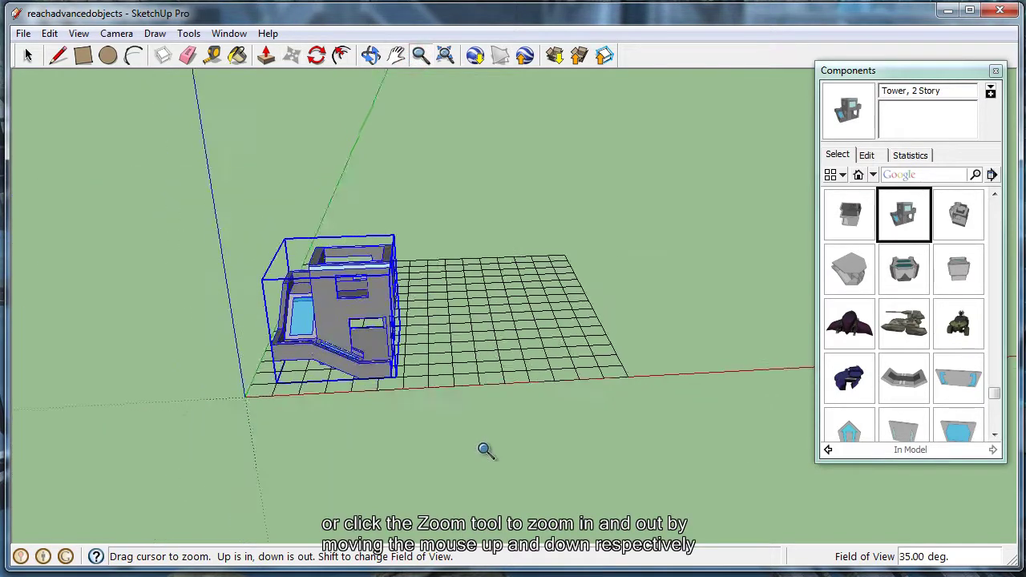
middle_click_drag(507, 287, 335, 309)
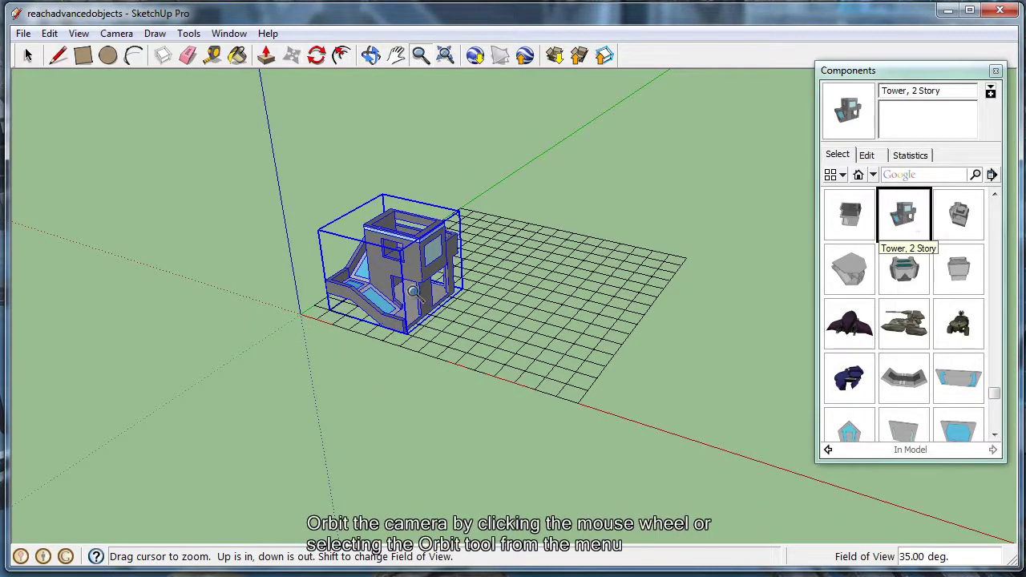
middle_click_drag(413, 293, 254, 396)
scroll(374, 203, "up", 2)
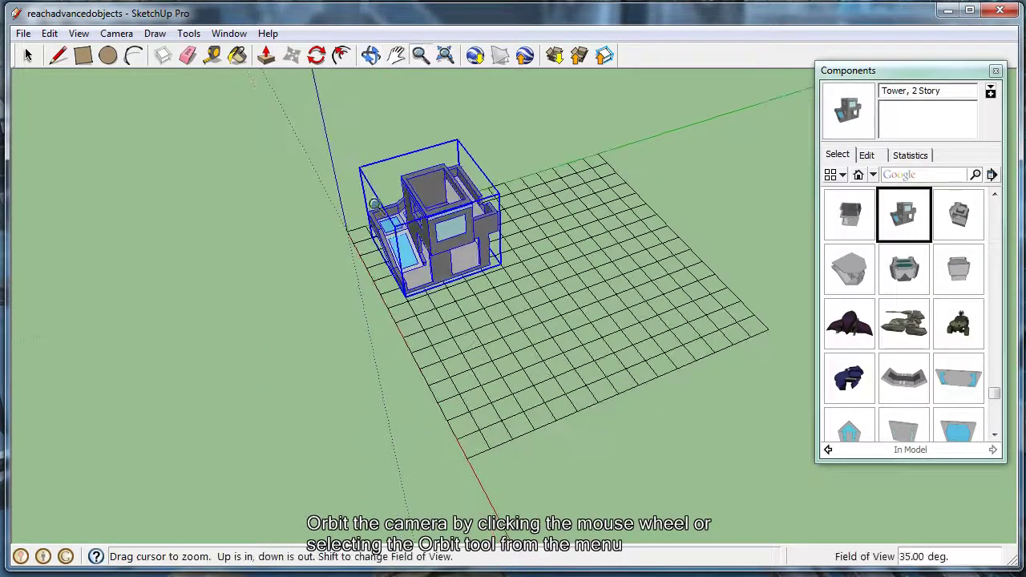
Step: Place another Tower, 2 Story on the grid and rotate it 90° with the Move tool's rotate grip
left_click(370, 55)
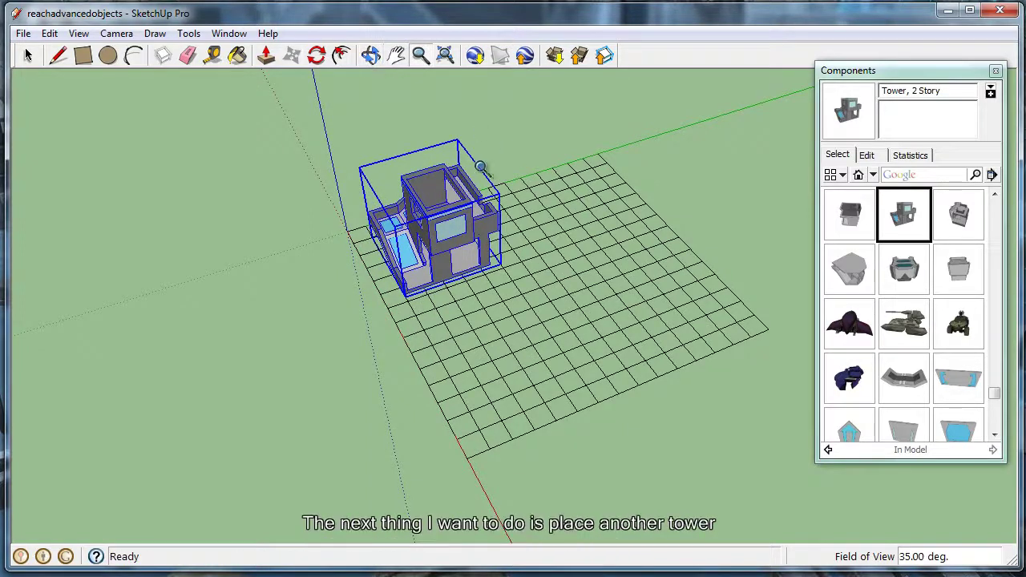
left_click(904, 215)
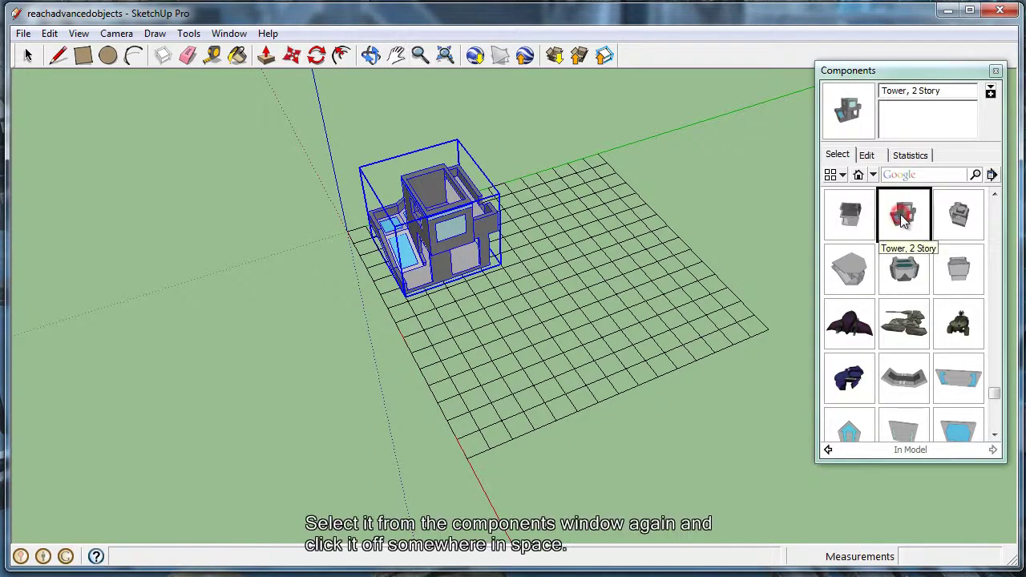
left_click(533, 339)
key("m")
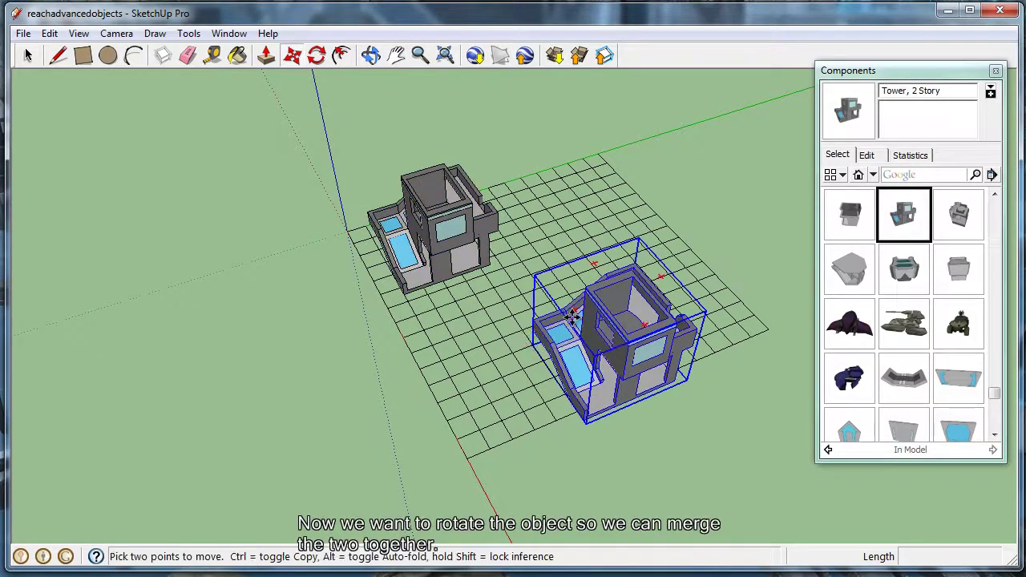
left_click(593, 266)
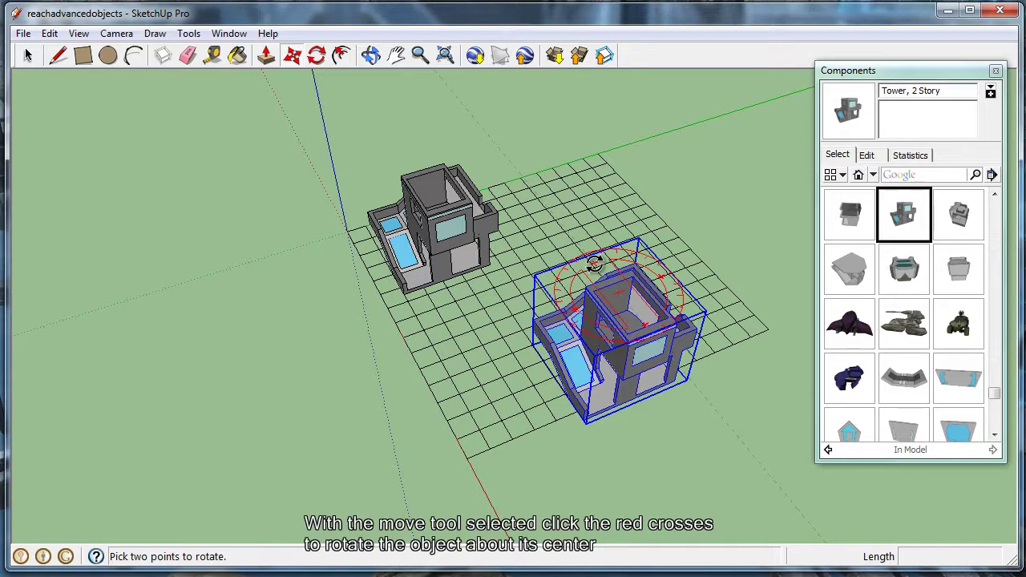
left_click(691, 263)
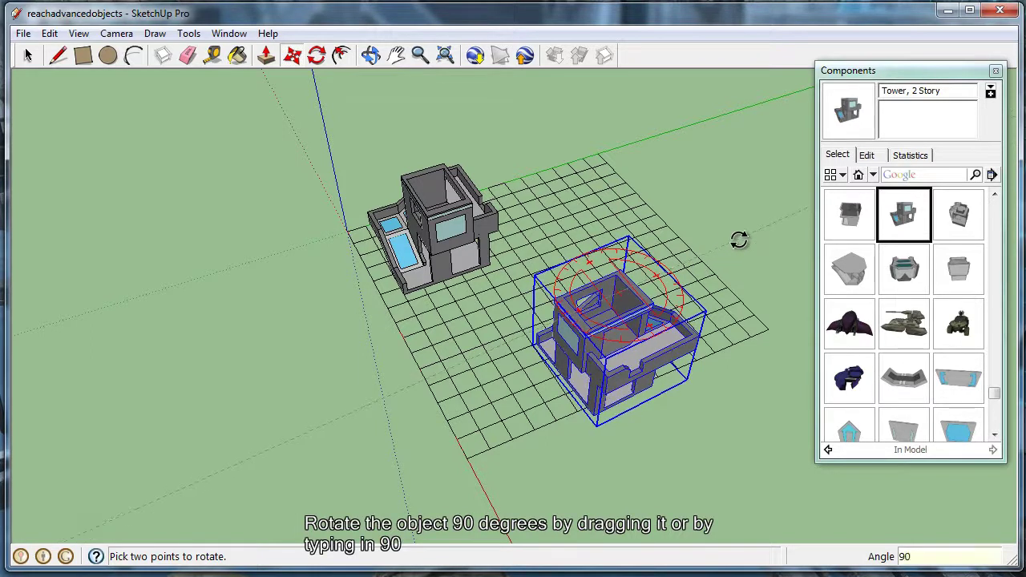
key("Return")
key("m")
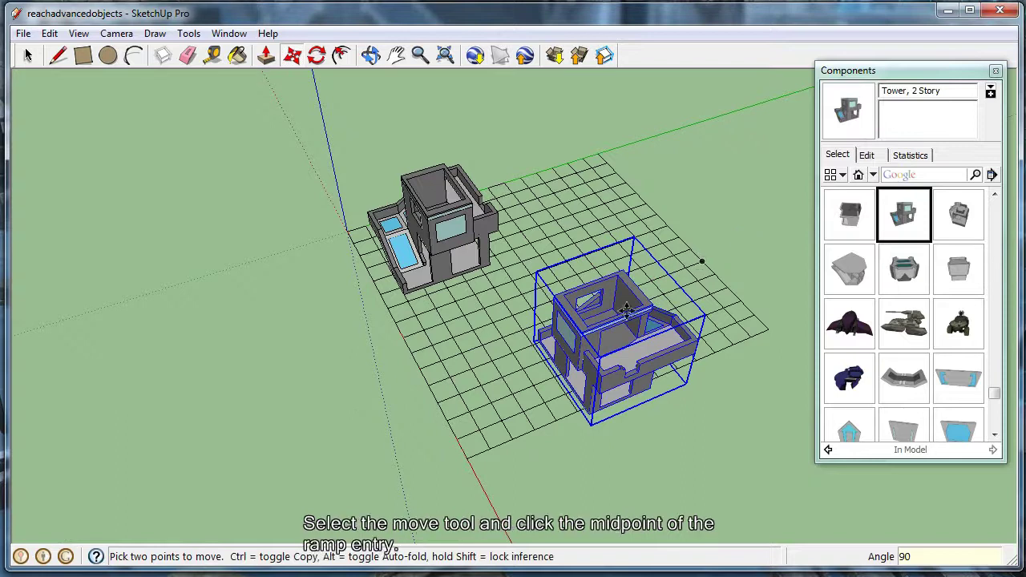
Step: Carry the second tower by its ramp entry up beside the first tower's exit
left_click(545, 350)
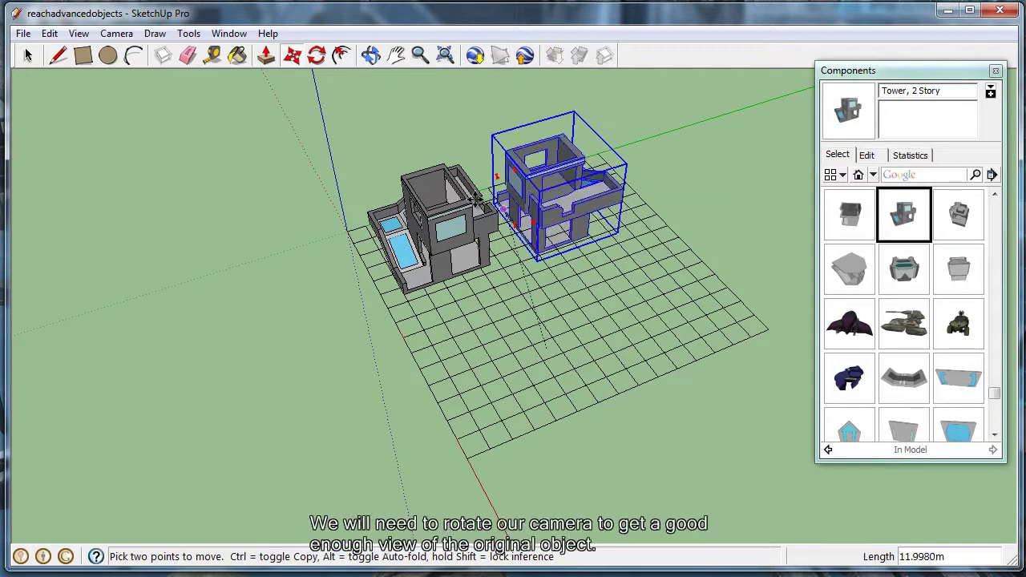
middle_click_drag(483, 205, 497, 377)
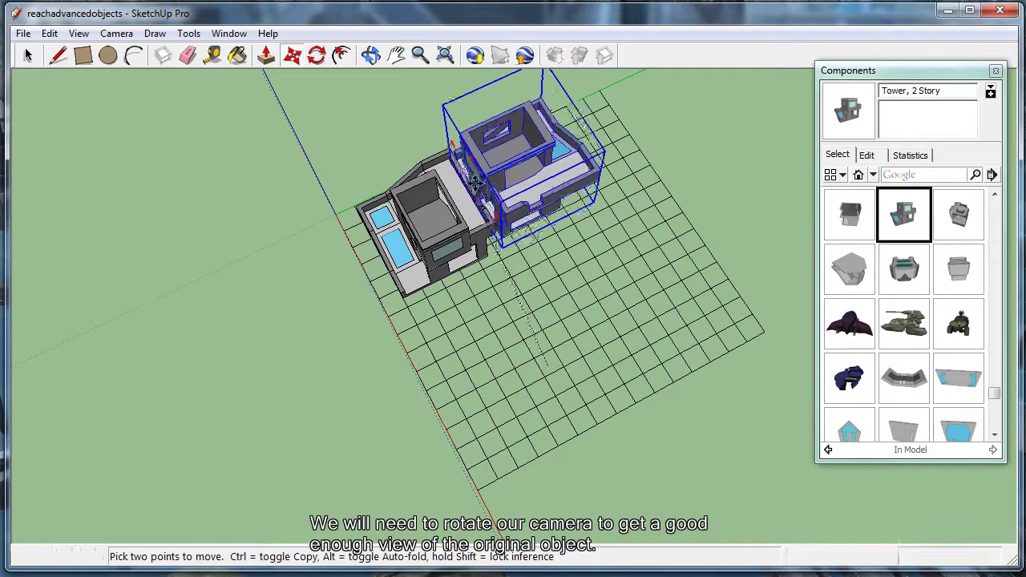
scroll(475, 183, "up", 2)
scroll(475, 183, "up", 4)
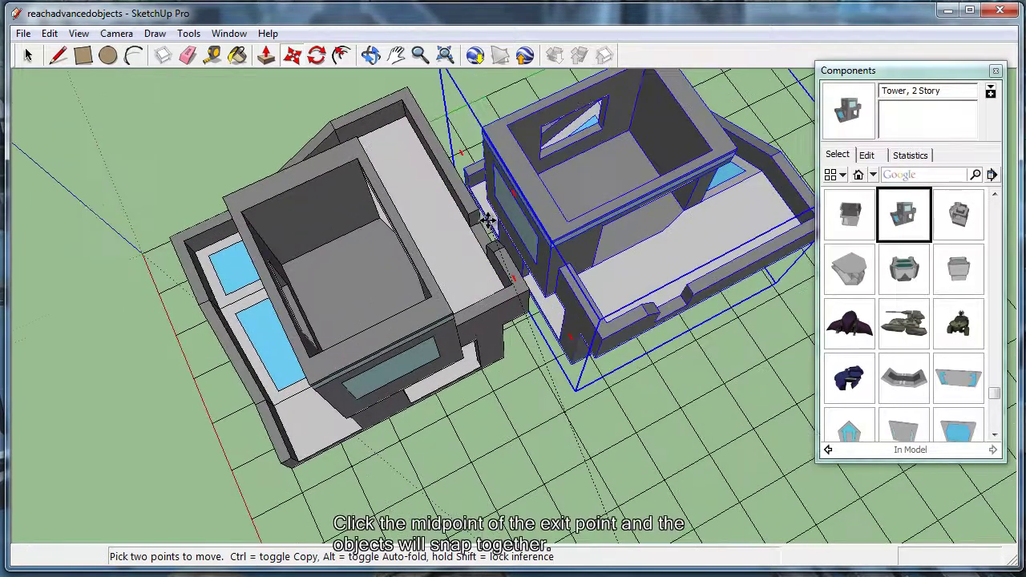
scroll(486, 238, "up", 3)
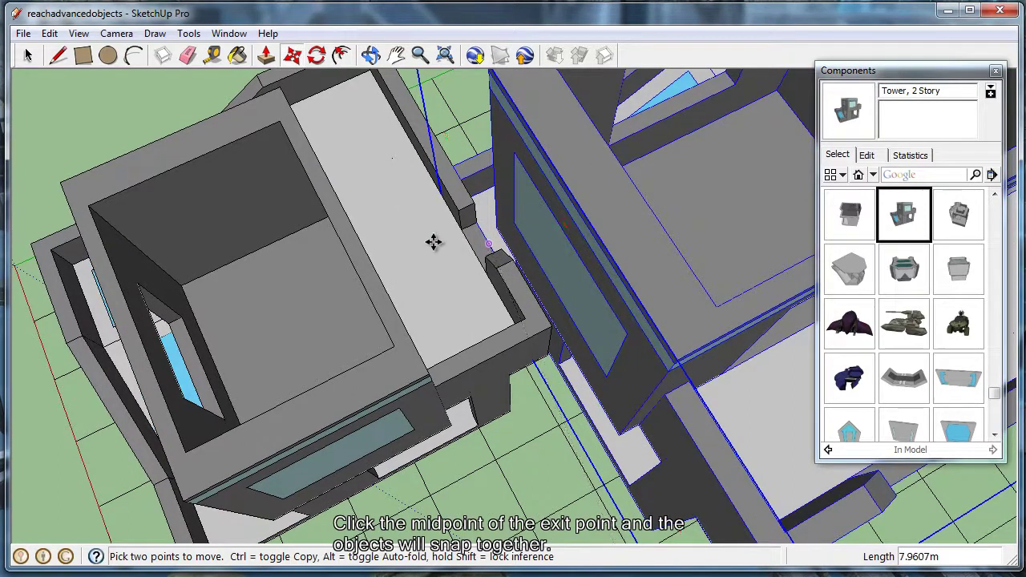
middle_click_drag(530, 271, 530, 271)
mouse_move(633, 278)
middle_mouse_down()
mouse_move(653, 279)
mouse_move(633, 265)
middle_mouse_up()
scroll(497, 264, "up", 1)
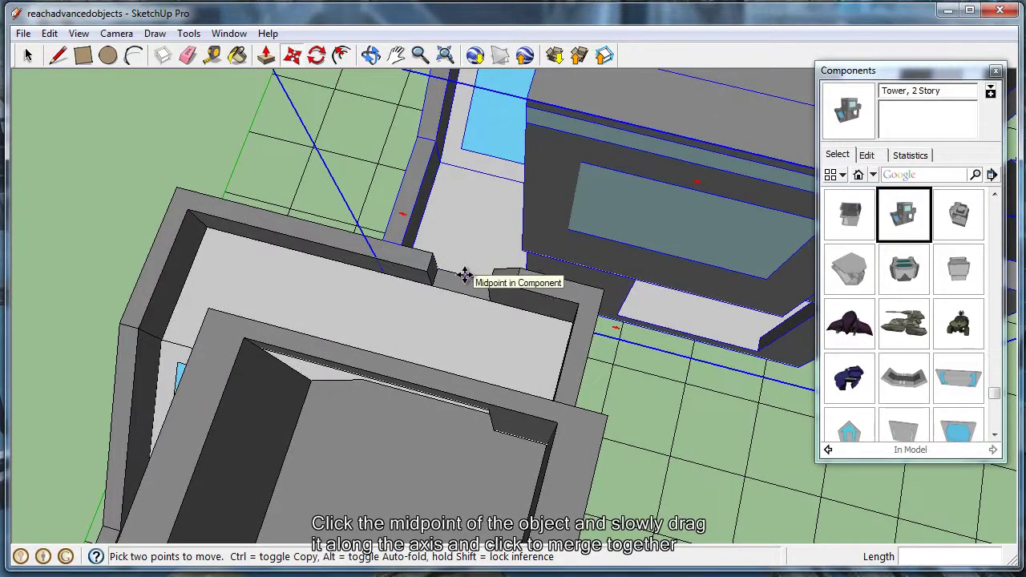
Step: Slide the second tower 0.2 m so it locks flush against the first tower
left_click(465, 275)
left_click(460, 290)
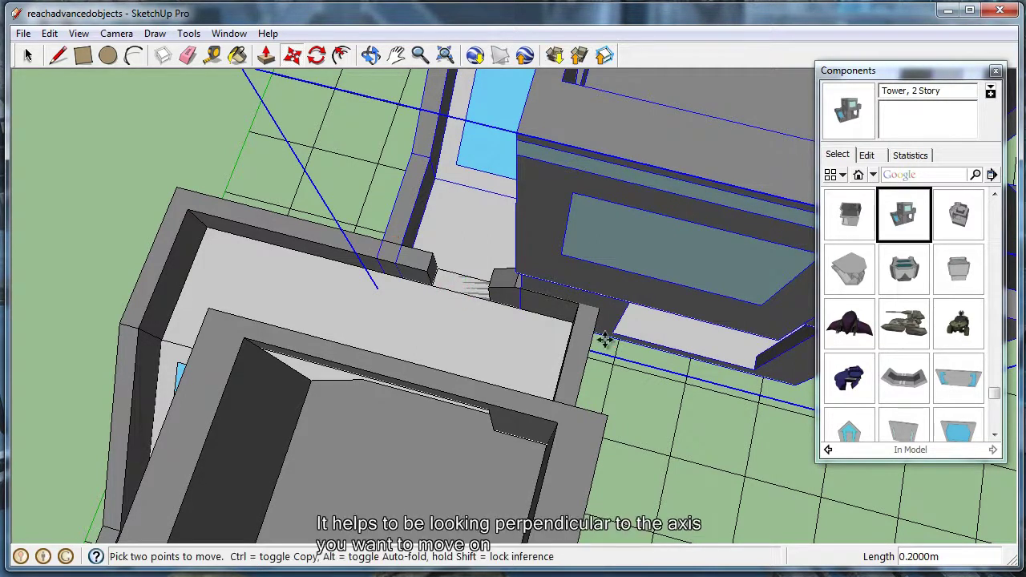
middle_click_drag(634, 327, 522, 268)
middle_click_drag(423, 275, 374, 293)
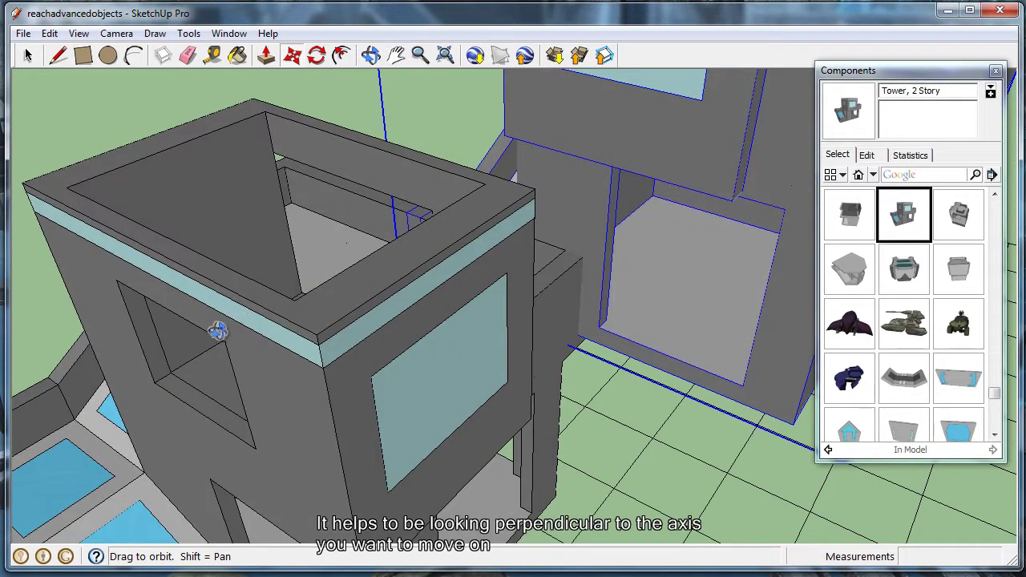
Step: Orbit, zoom and pan around the joined towers to inspect the ledge joint
middle_click_drag(217, 331, 444, 309)
middle_click_drag(633, 256, 706, 239)
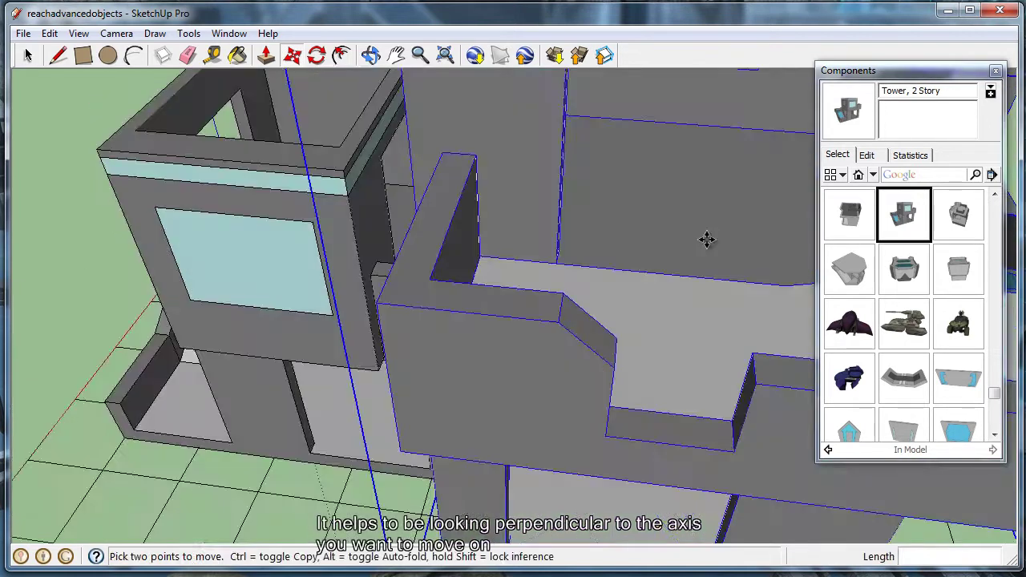
middle_click_drag(494, 270, 470, 264)
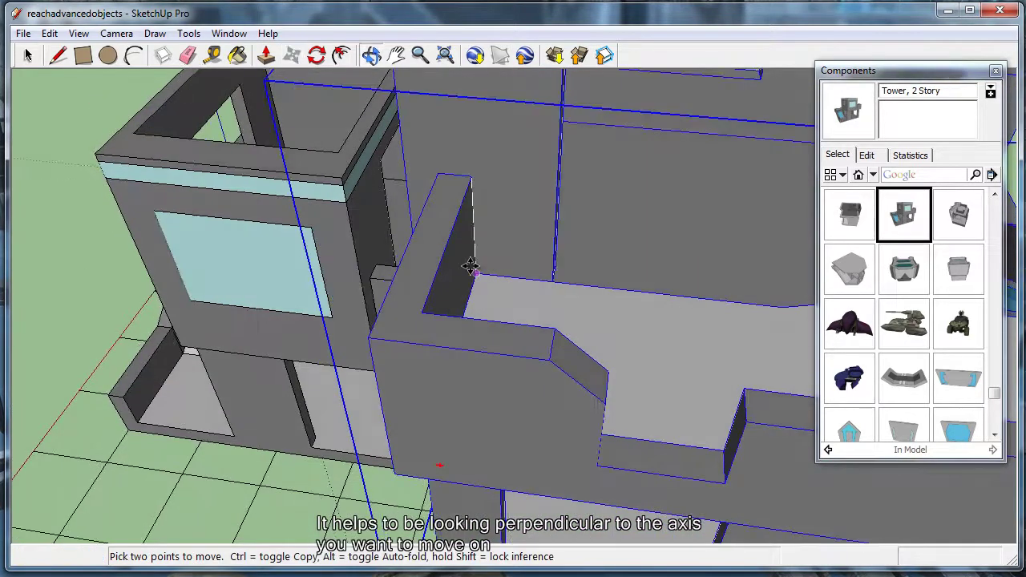
scroll(469, 266, "down", 3)
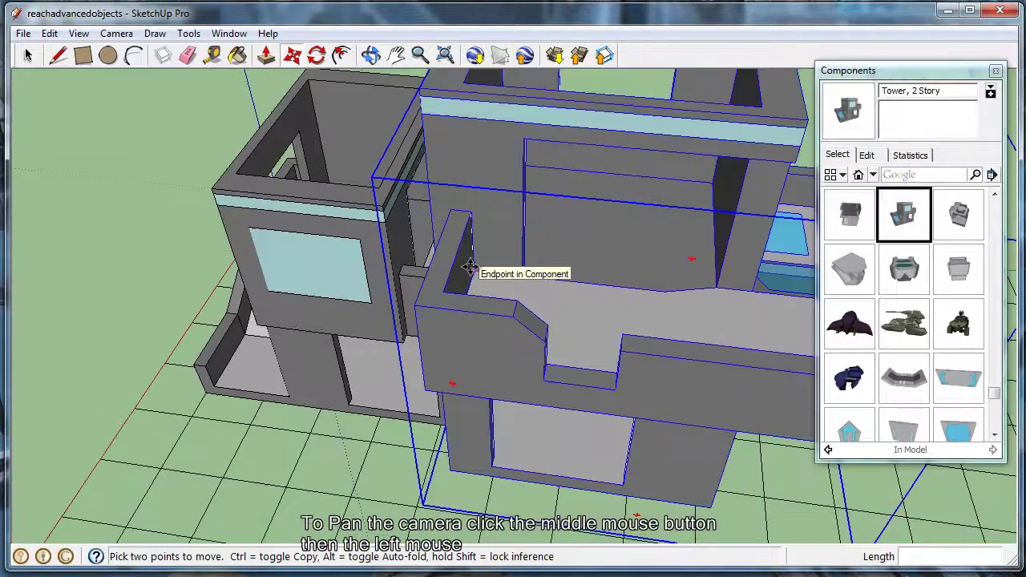
scroll(469, 266, "down", 4)
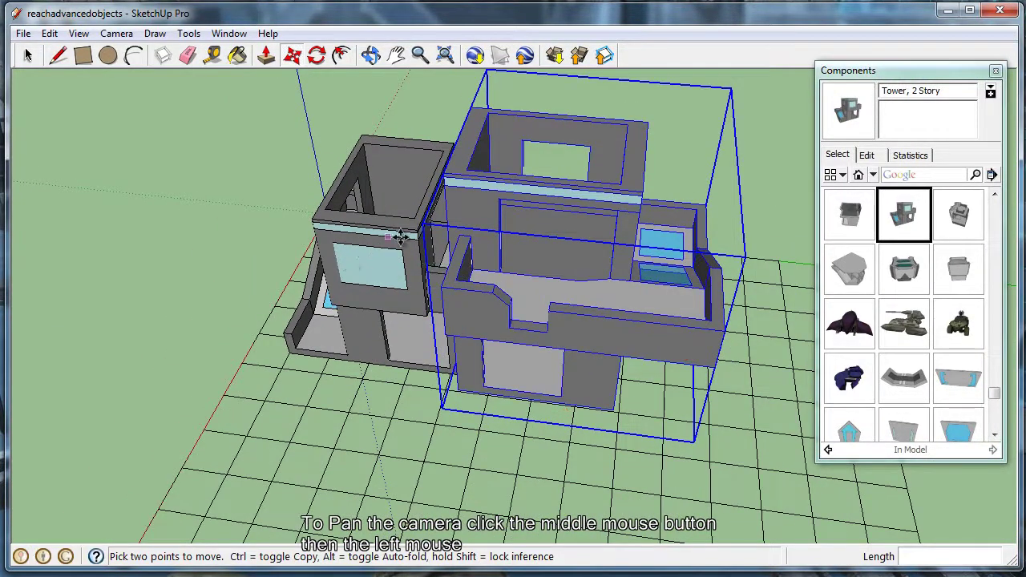
middle_click_drag(400, 236, 406, 242)
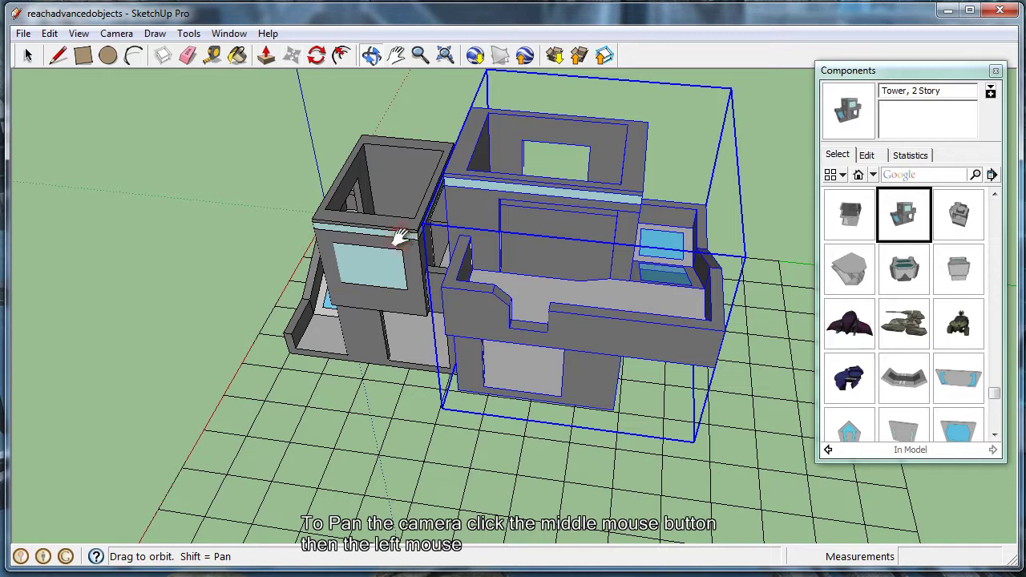
middle_click_drag(400, 236, 365, 237, "shift")
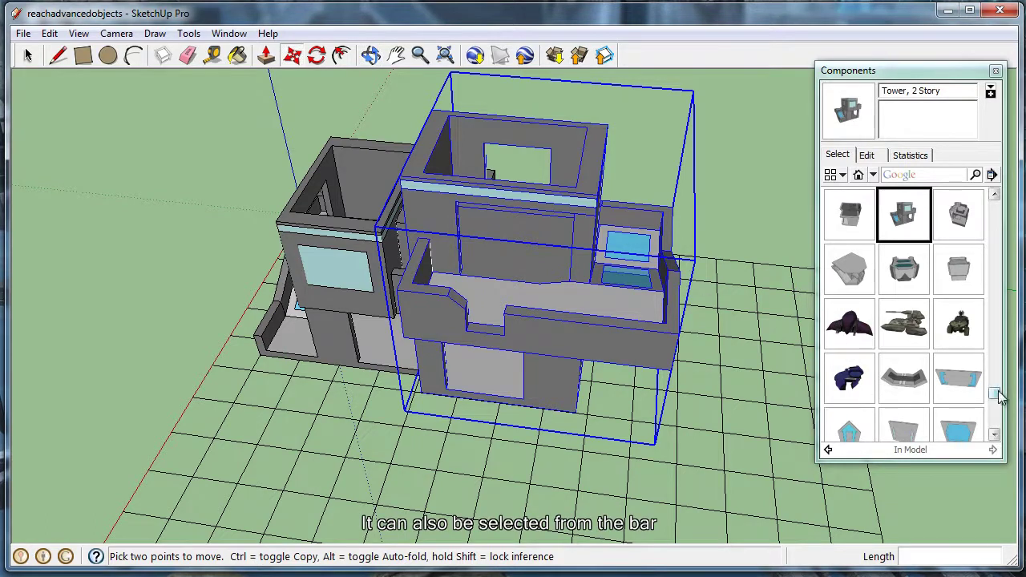
Step: Place a Bridge, Medium on the ground, then move it into the towers' central opening
left_click_drag(998, 397, 994, 256)
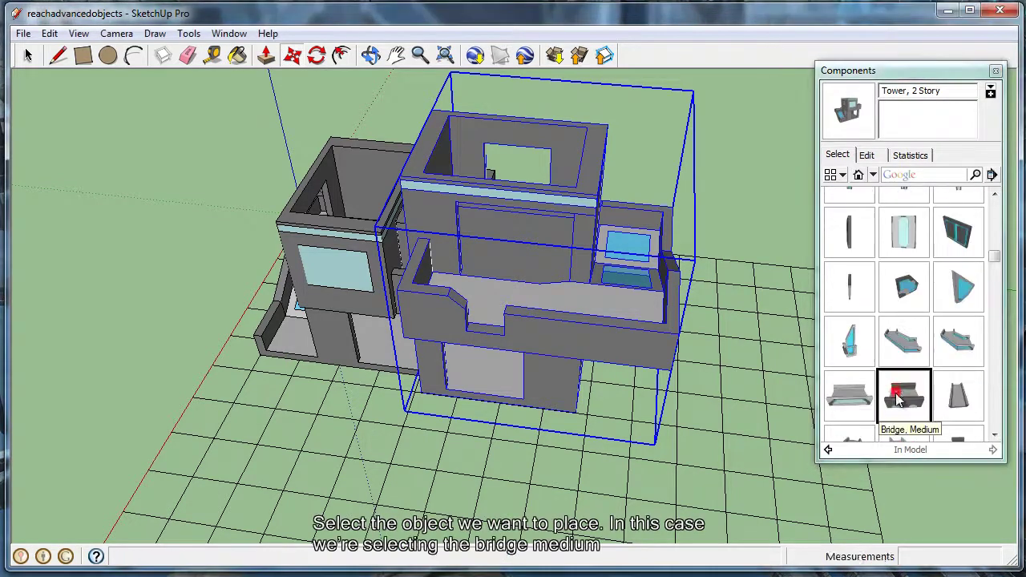
left_click(898, 399)
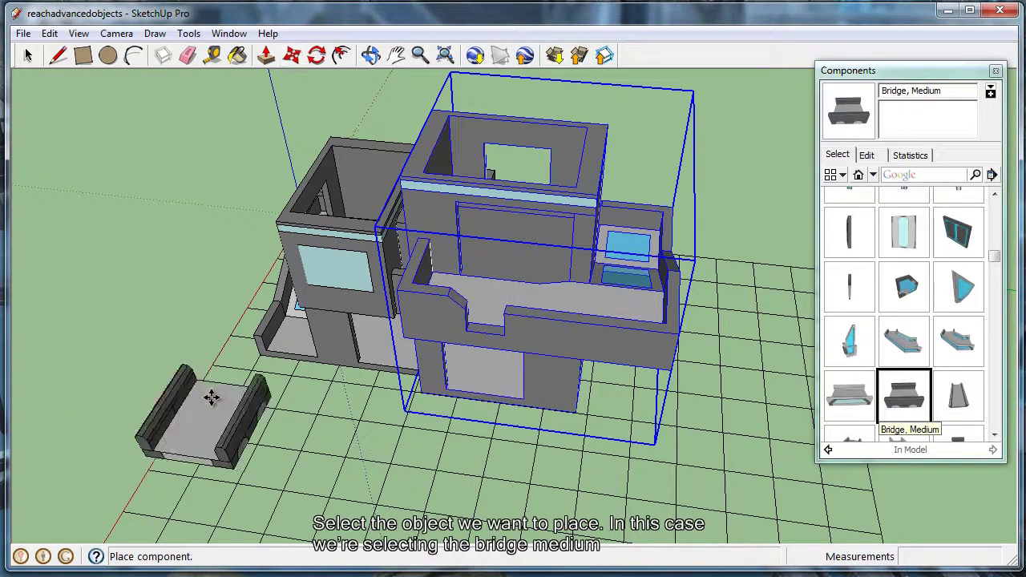
left_click(225, 452)
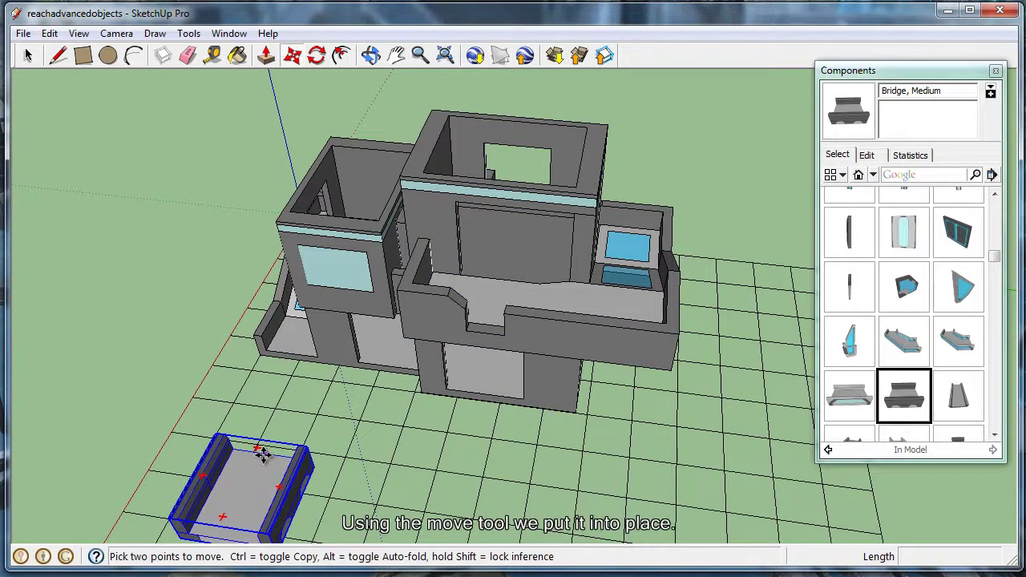
left_click(260, 453)
left_click(489, 330)
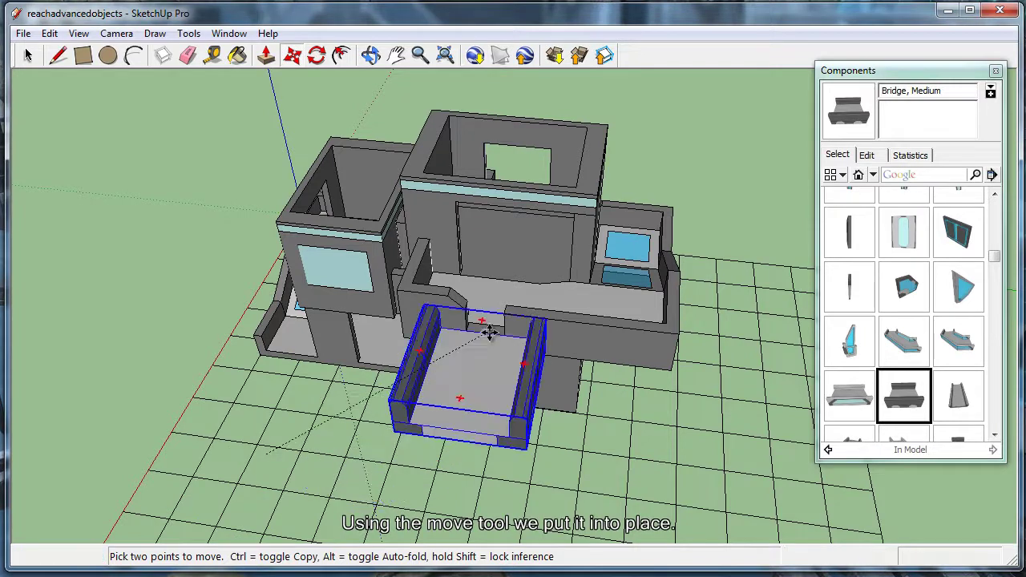
left_click(489, 334)
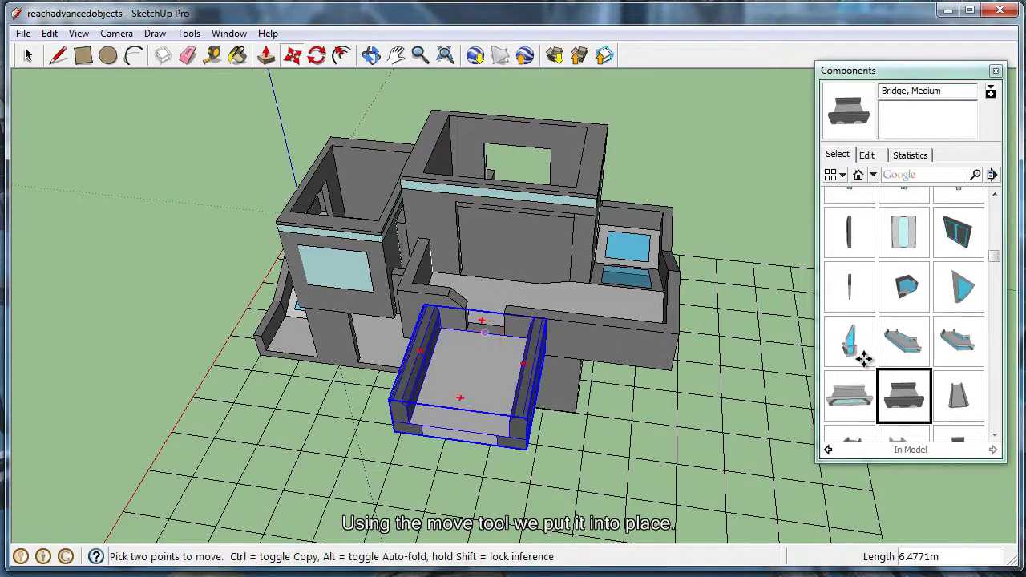
middle_click_drag(543, 426, 334, 348)
Step: Tilt the Bridge, Medium 15 degrees about its joint corner so it angles away from the towers
key("m")
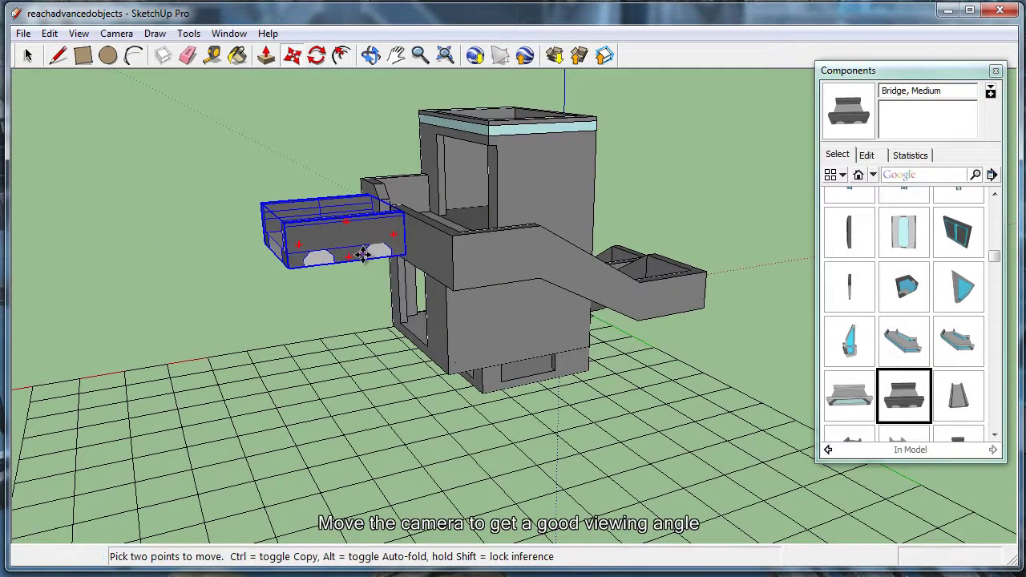
scroll(363, 254, "up", 4)
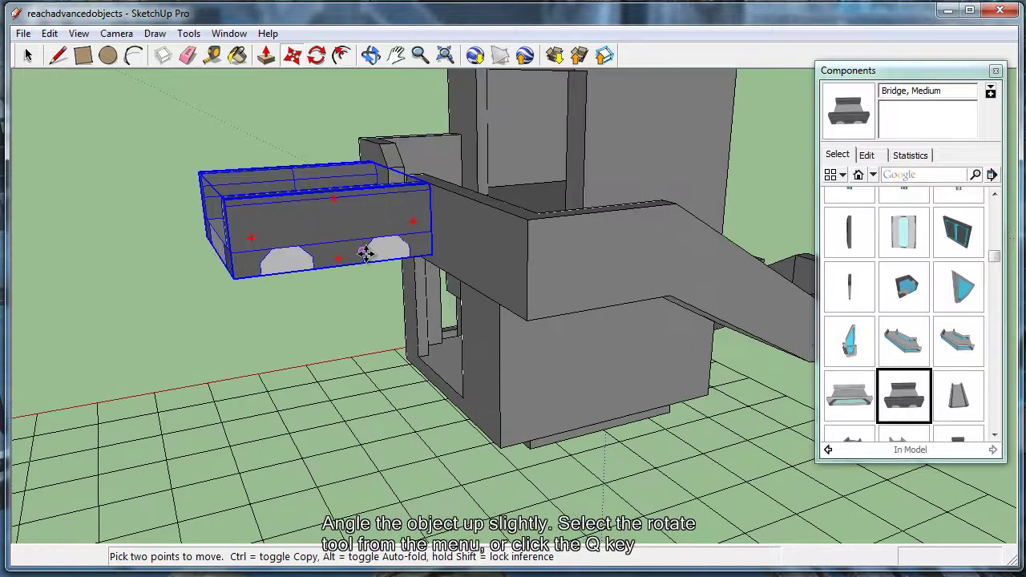
scroll(365, 253, "up", 2)
left_click(316, 54)
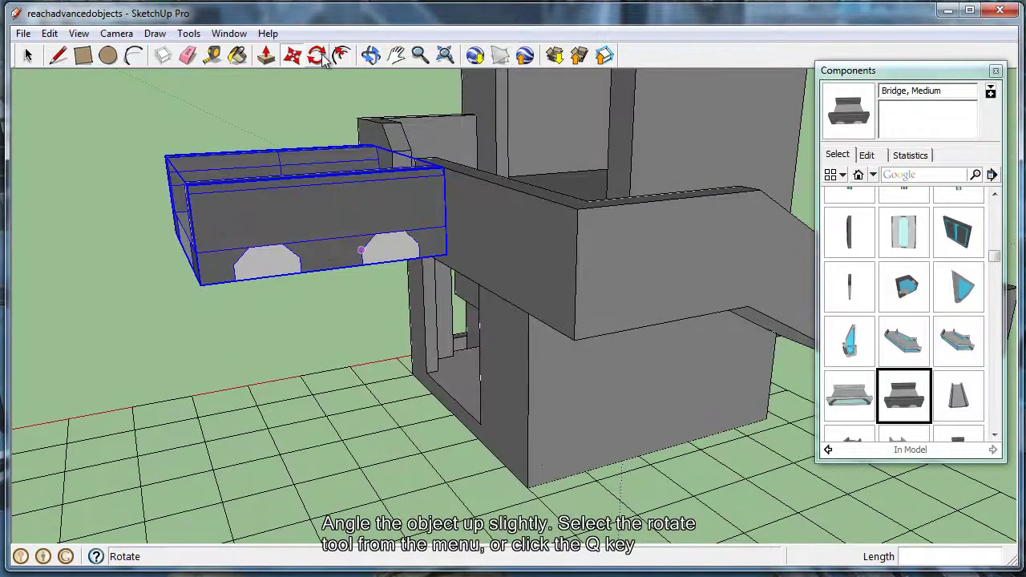
left_click(323, 60)
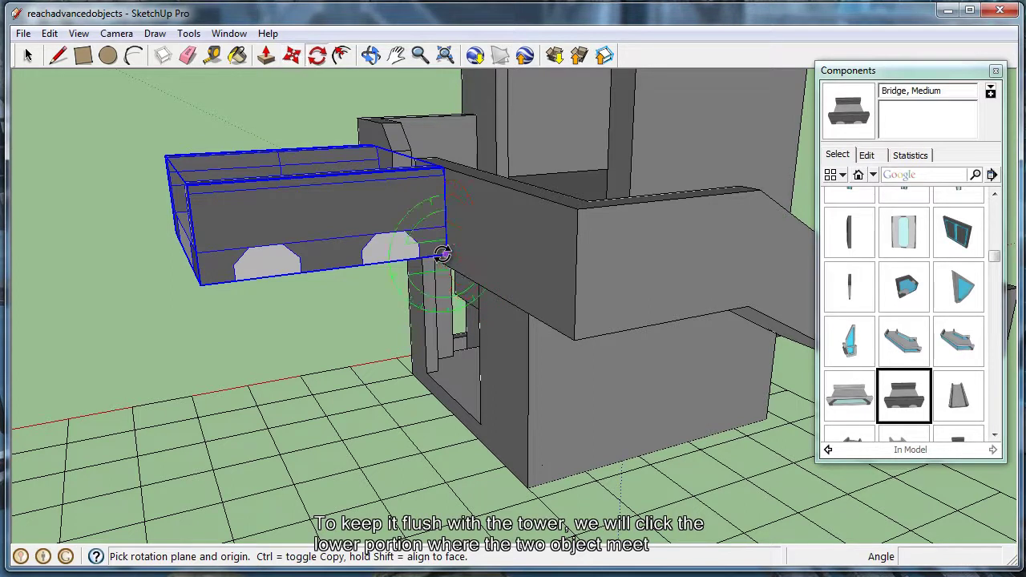
left_click(443, 254)
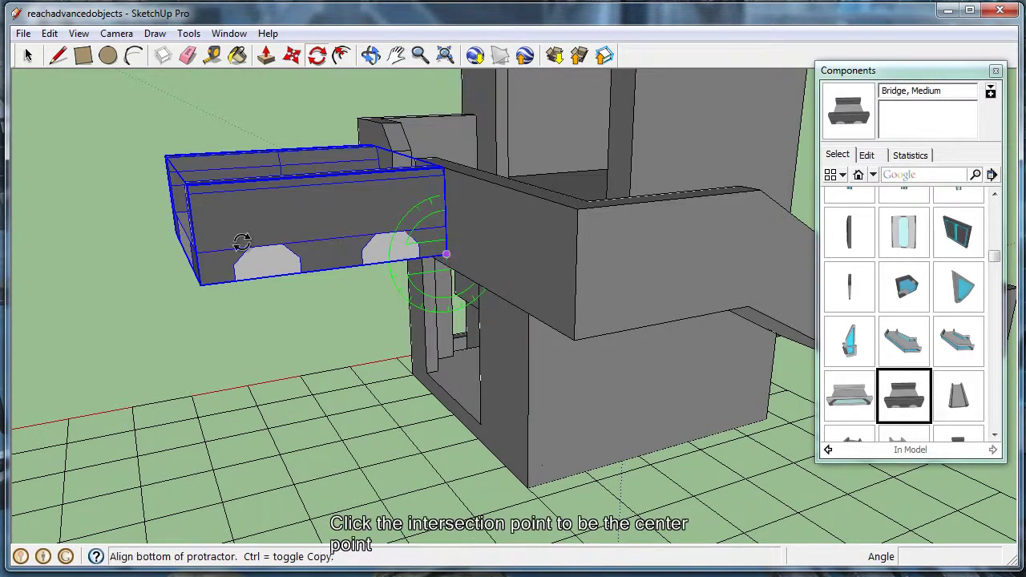
left_click(201, 285)
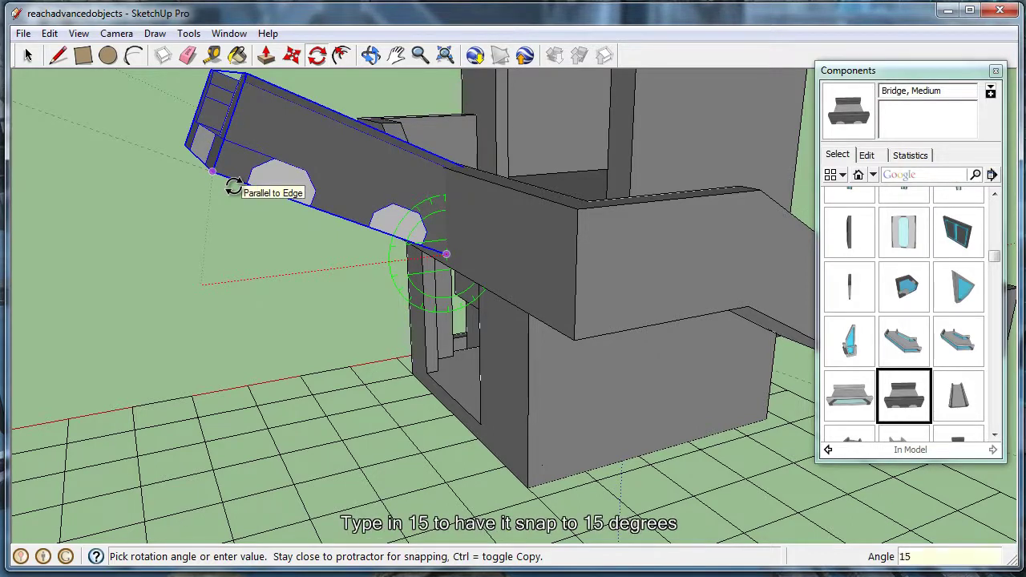
key("Return")
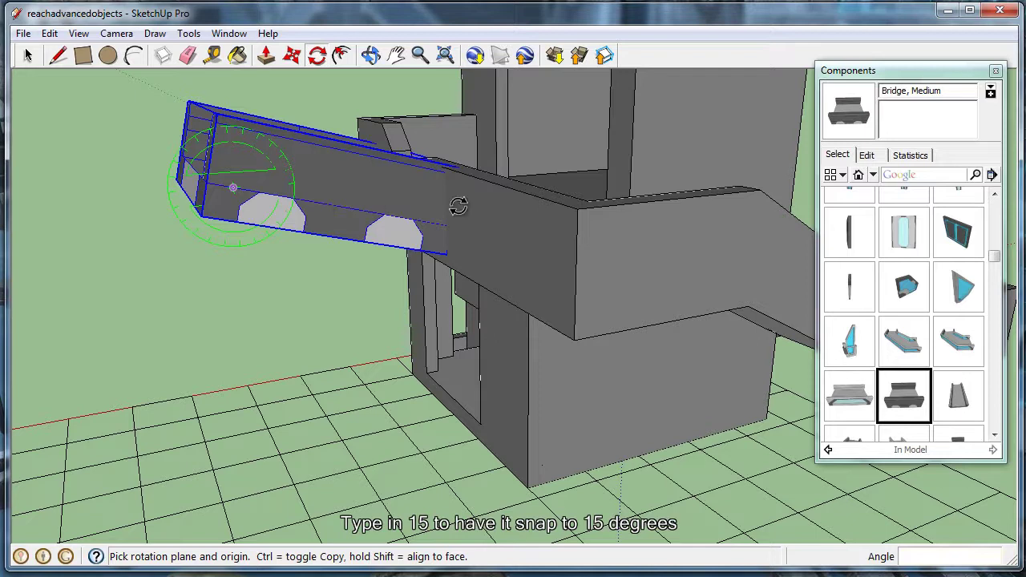
middle_click_drag(458, 207, 533, 231)
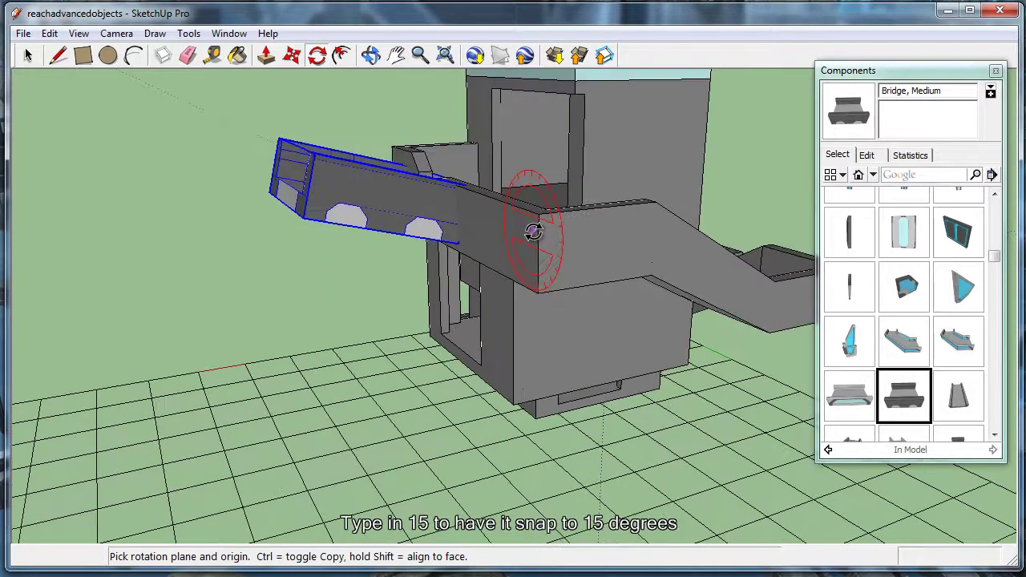
middle_click_drag(651, 189, 458, 312)
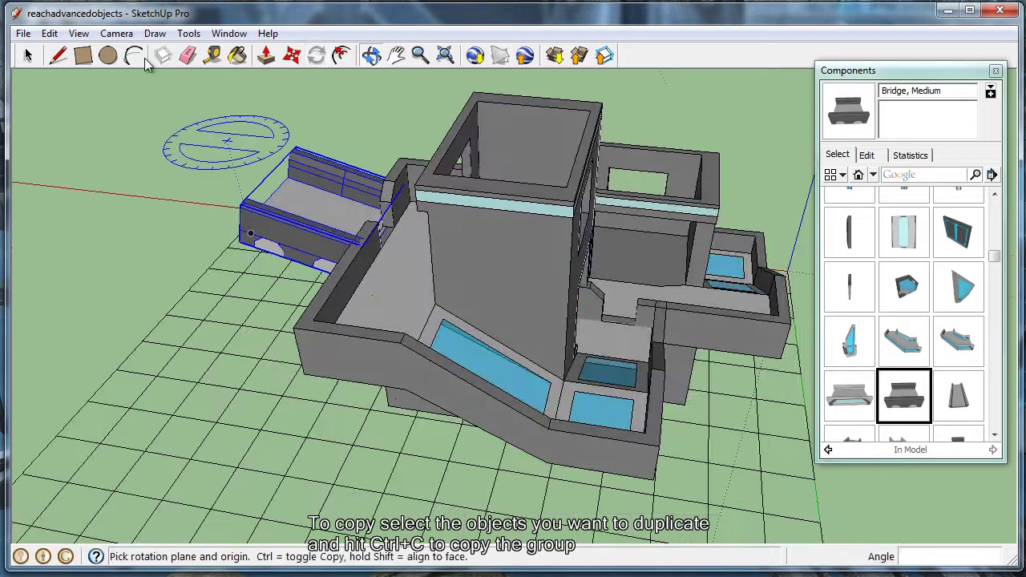
Step: Select the bridge, right wing and central tower together and paste a duplicate of them
left_click(28, 55)
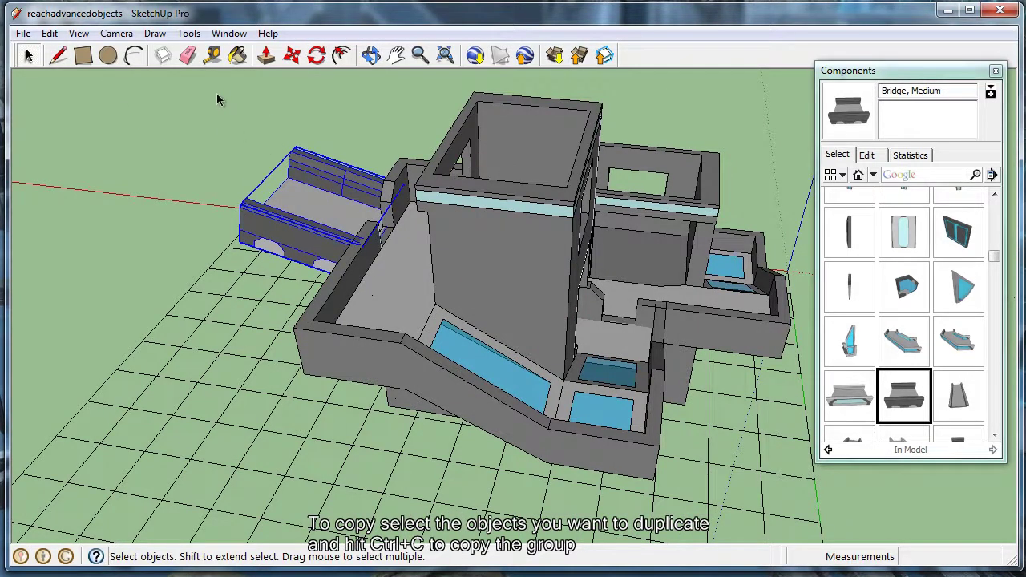
left_click_drag(230, 97, 808, 489)
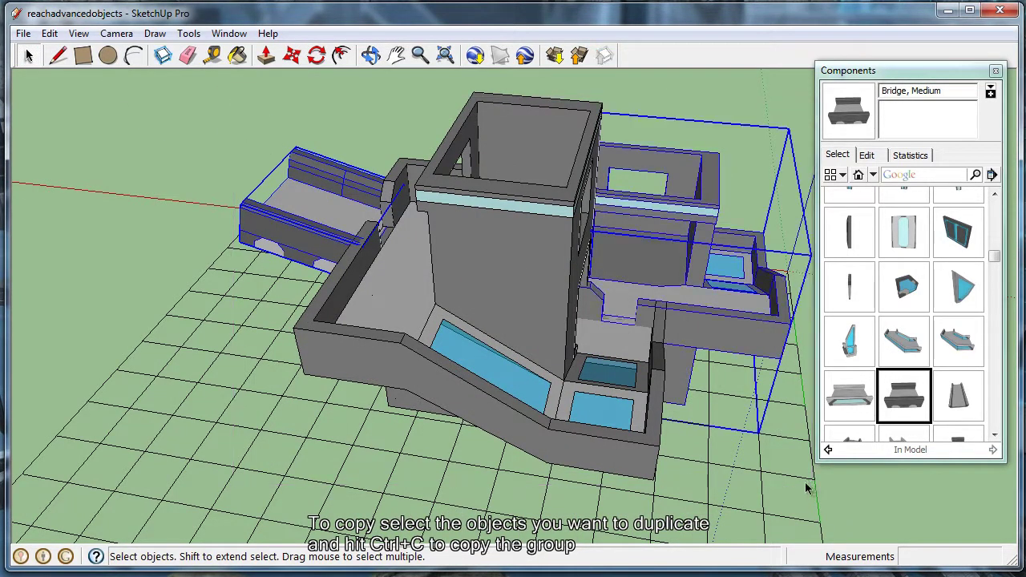
left_click(488, 271, "ctrl")
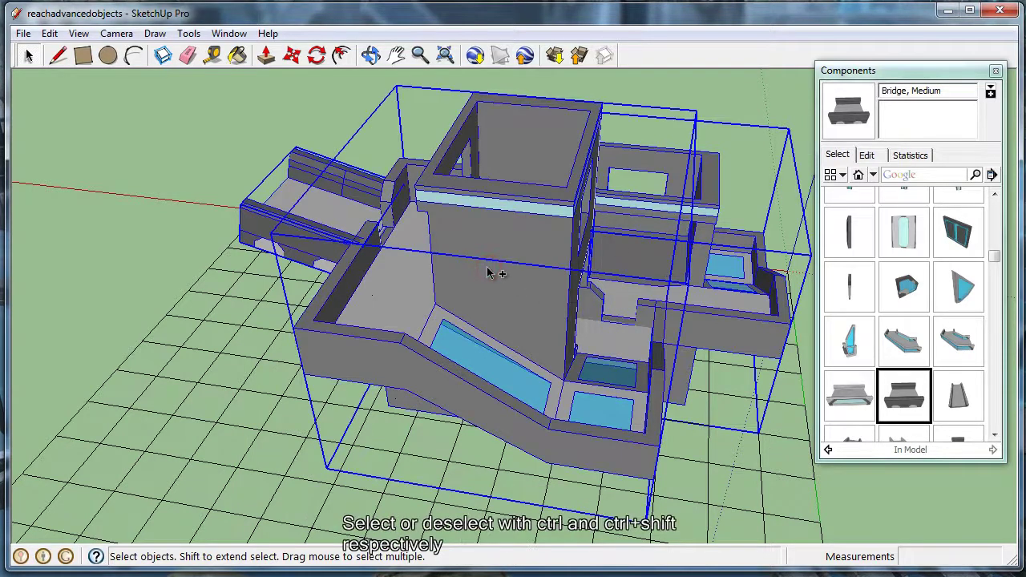
left_click(544, 232, "ctrl+shift")
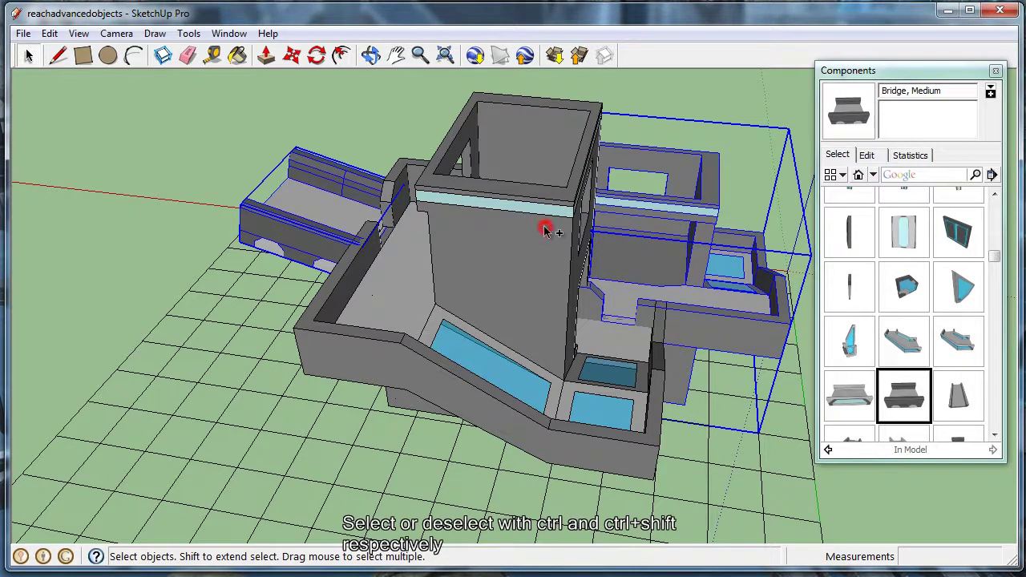
left_click(544, 232, "ctrl")
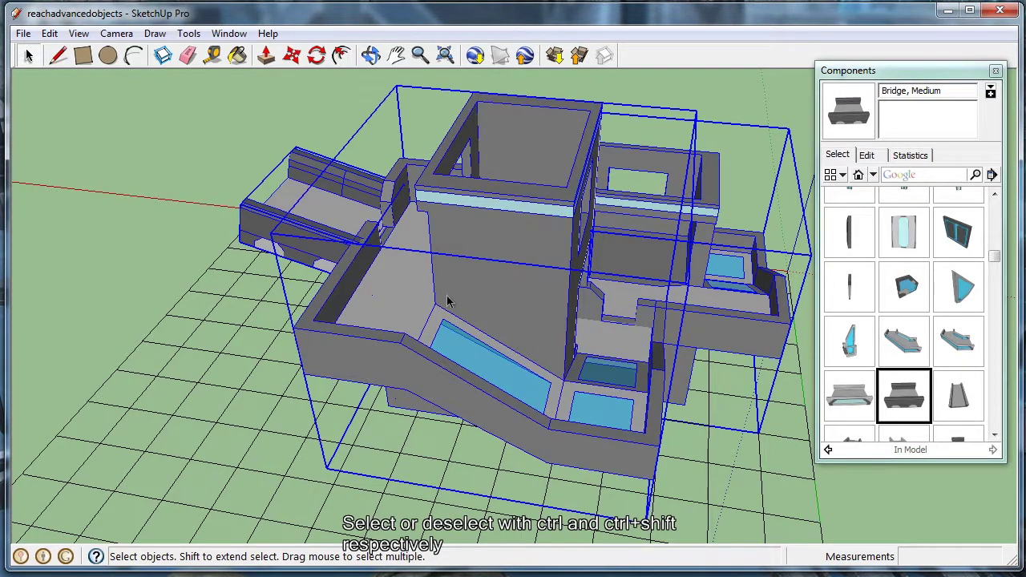
scroll(448, 301, "down", 5)
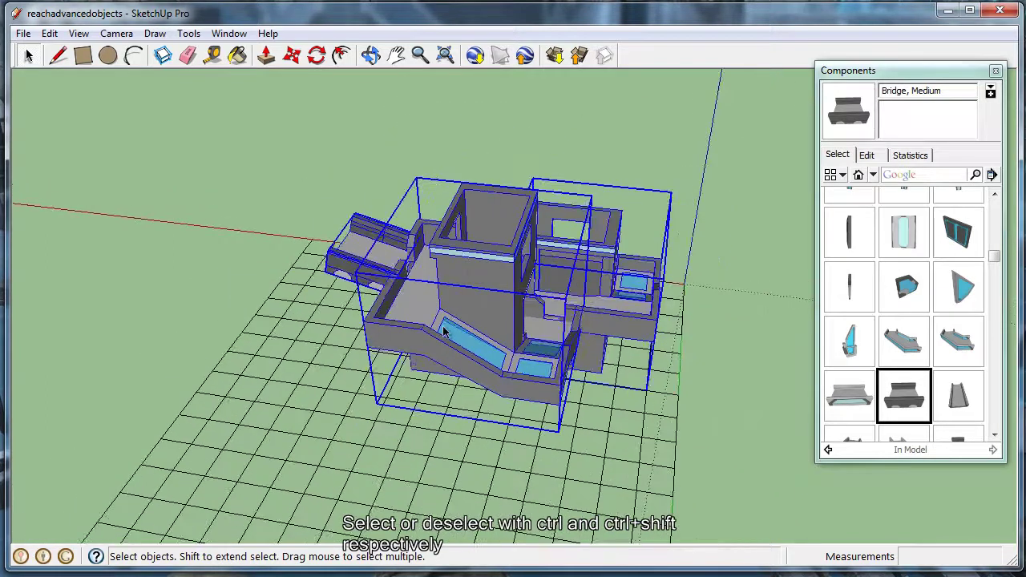
key("ctrl+v")
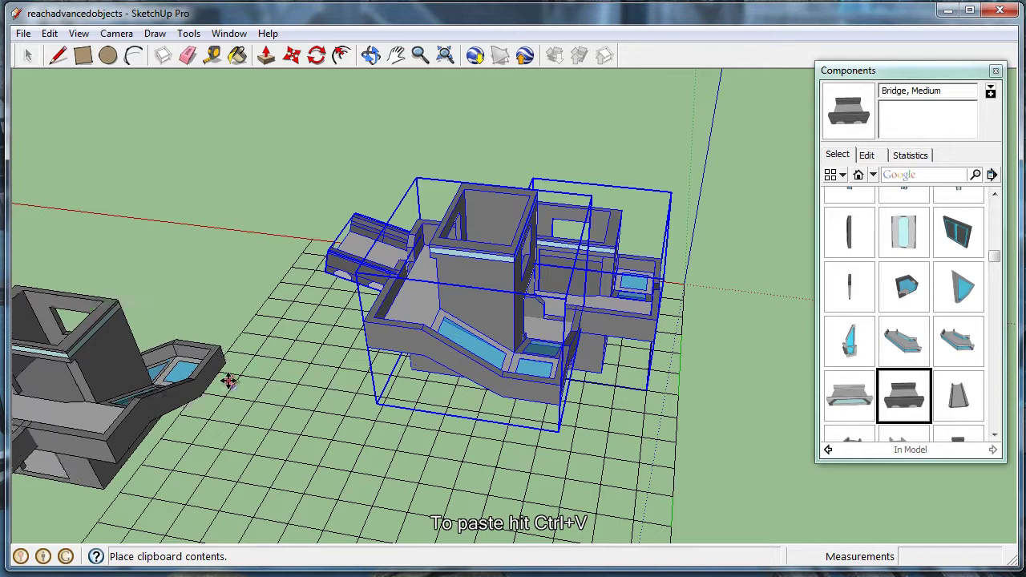
Step: Drop the pasted tower-and-bridge copy to the left of the original structure
left_click(229, 380)
key("m")
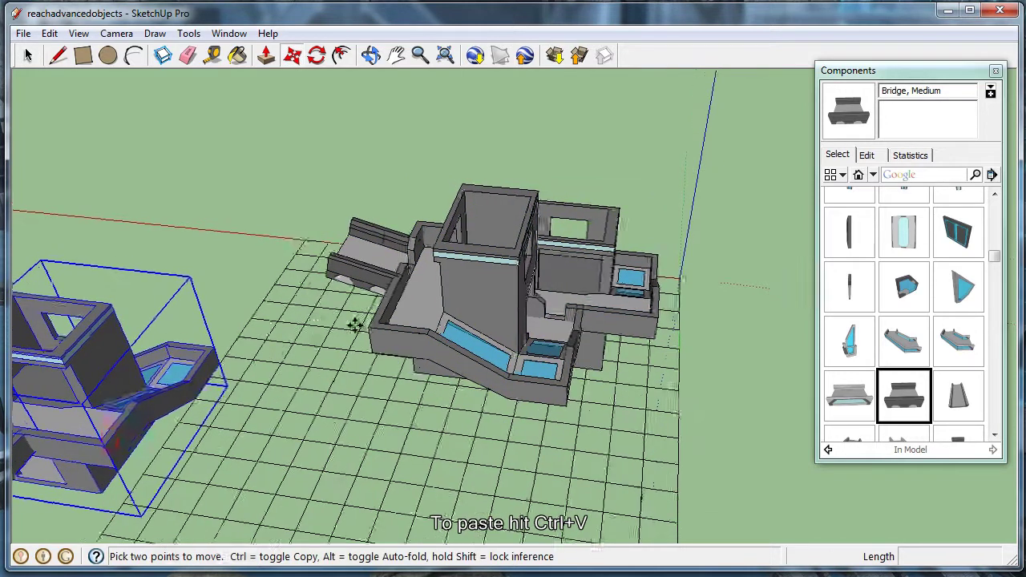
middle_click_drag(355, 321, 555, 249)
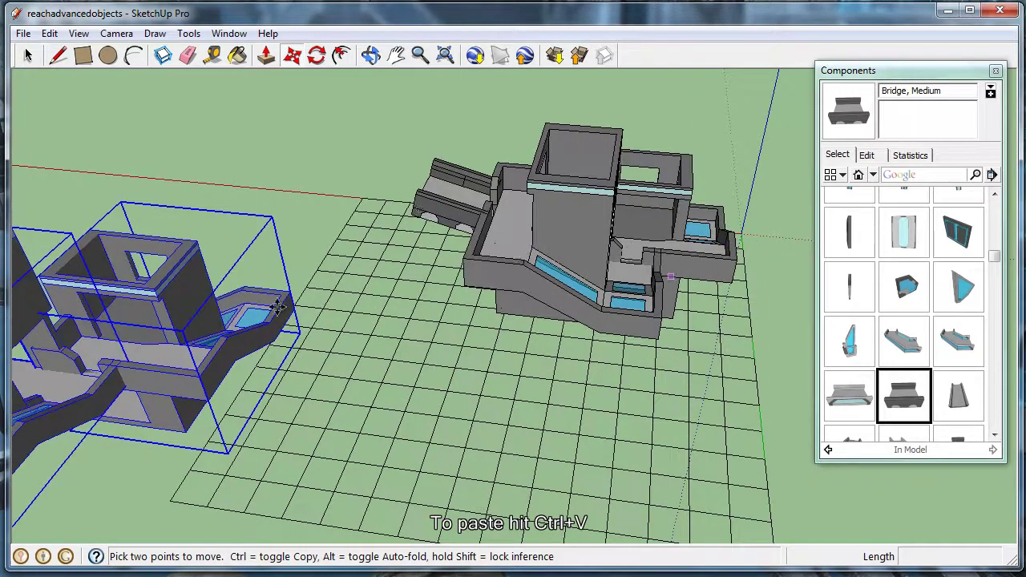
middle_click_drag(276, 308, 390, 293)
Step: Rotate the pasted copy 180 degrees about its corner to face the original
key("q")
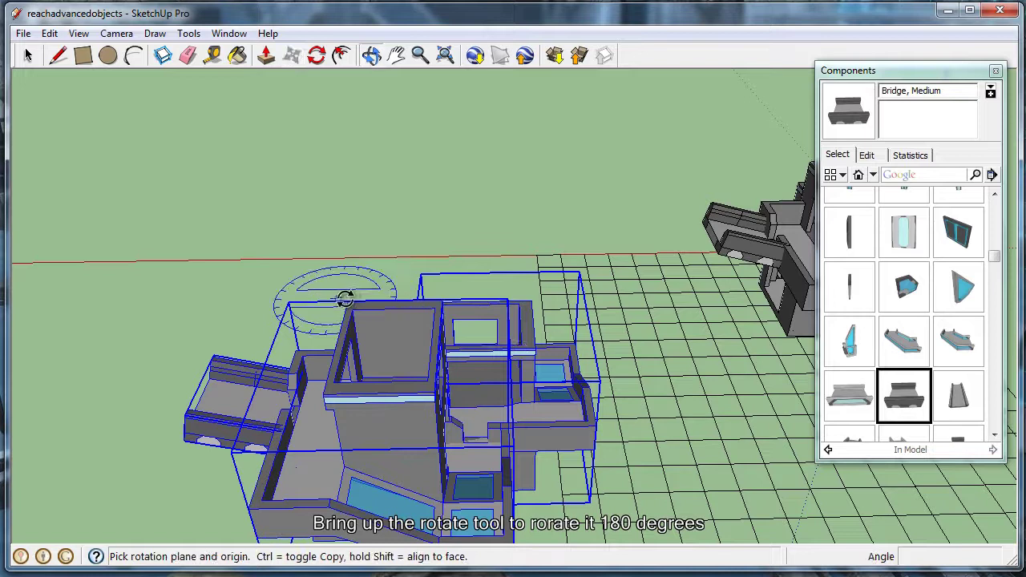
left_click(350, 298)
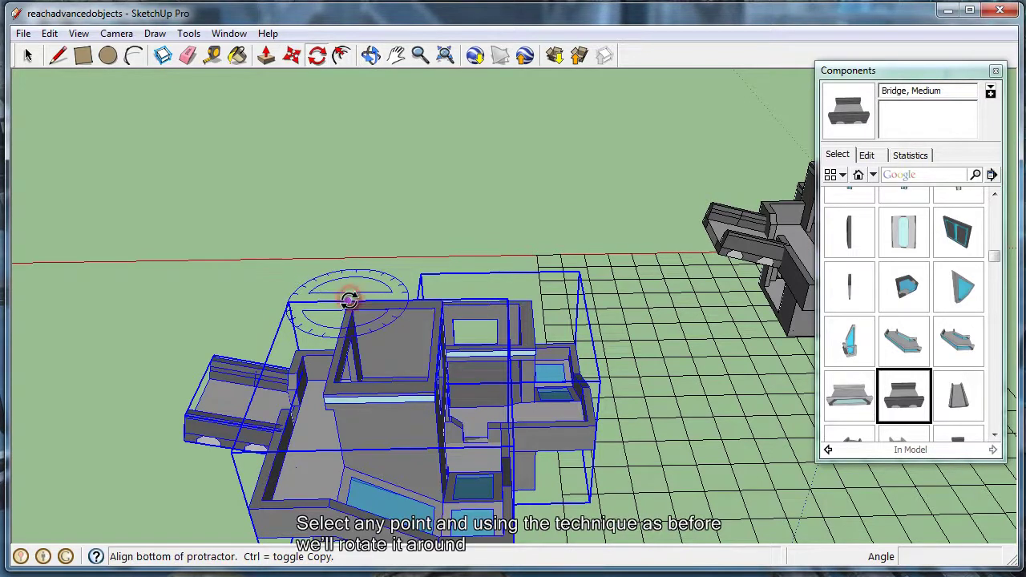
left_click(397, 299)
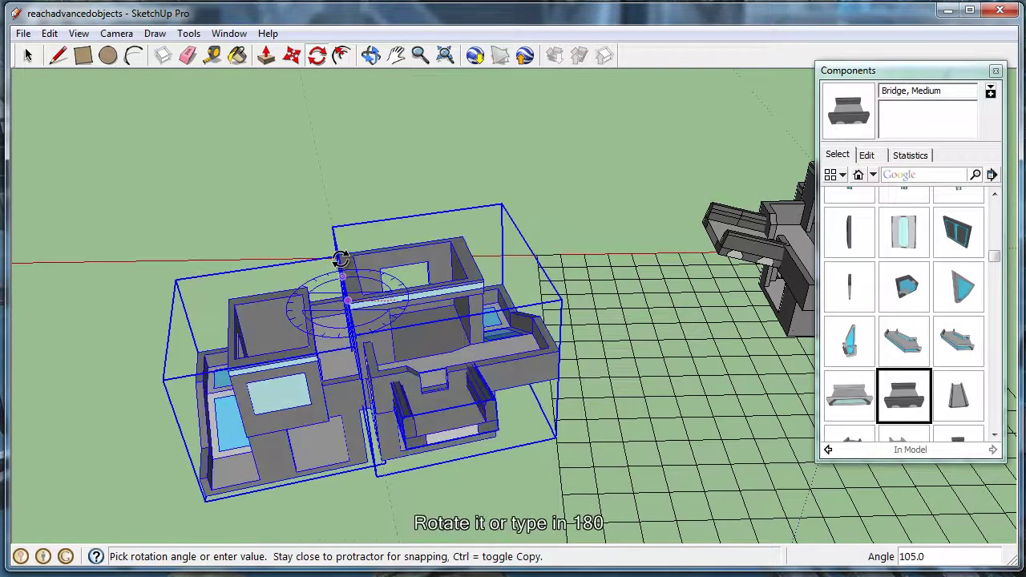
key("Return")
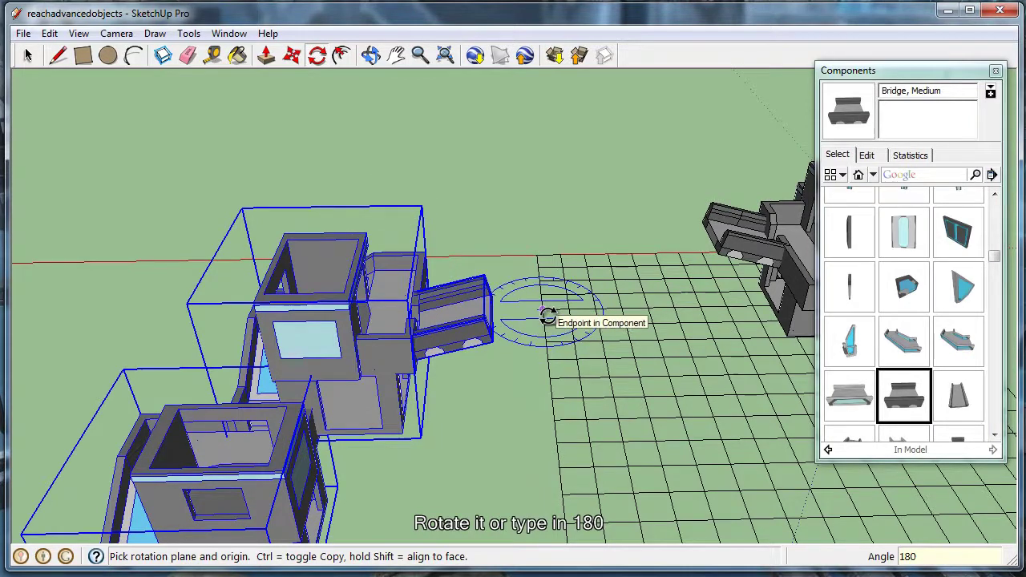
Step: Move the rotated copy by its bridge end until it meets the original's bridge, then deselect
key("m")
middle_click_drag(522, 337, 360, 346)
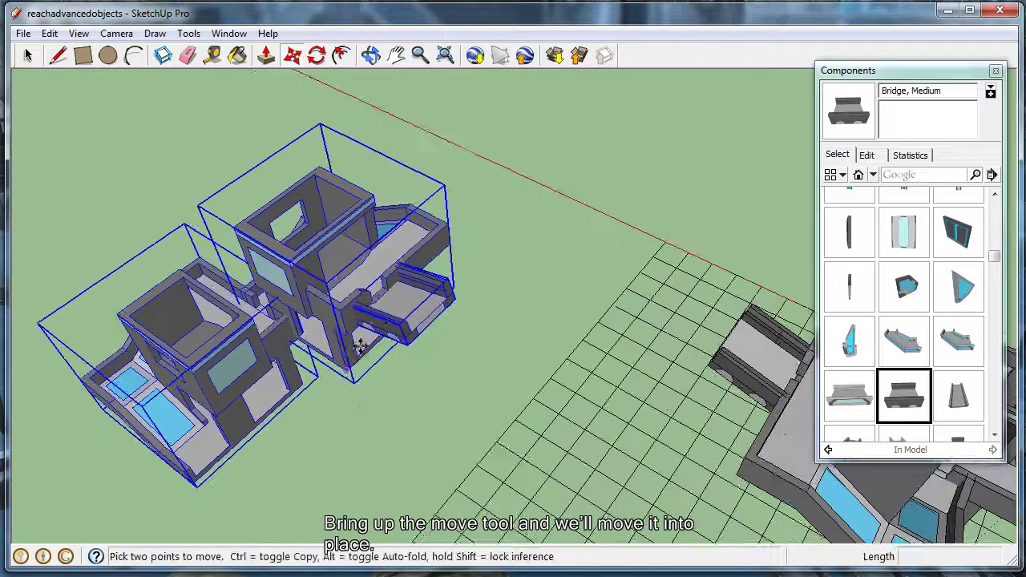
left_click(411, 333)
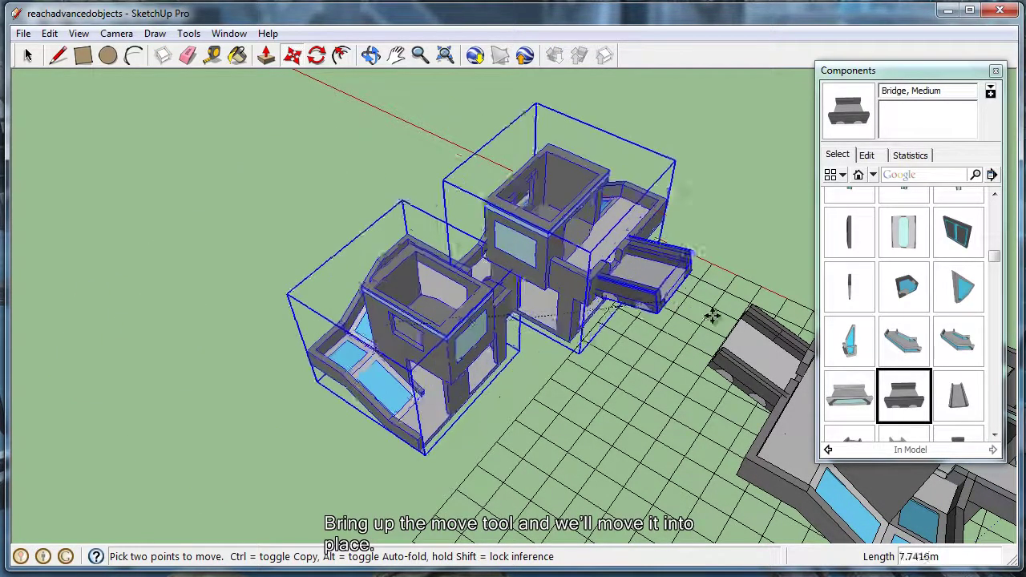
middle_click_drag(713, 316, 340, 360)
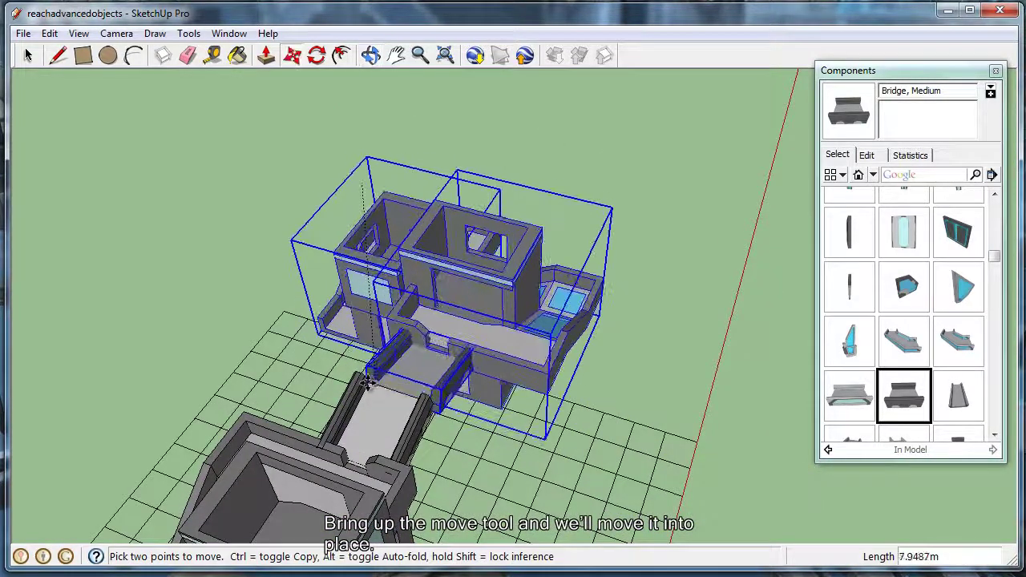
left_click(367, 384)
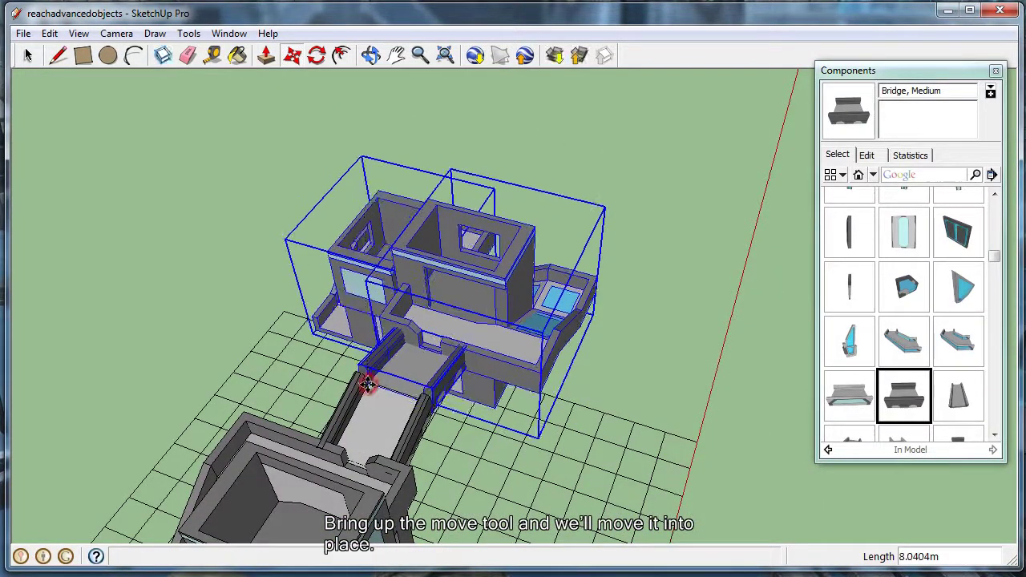
key("space")
left_click(686, 361)
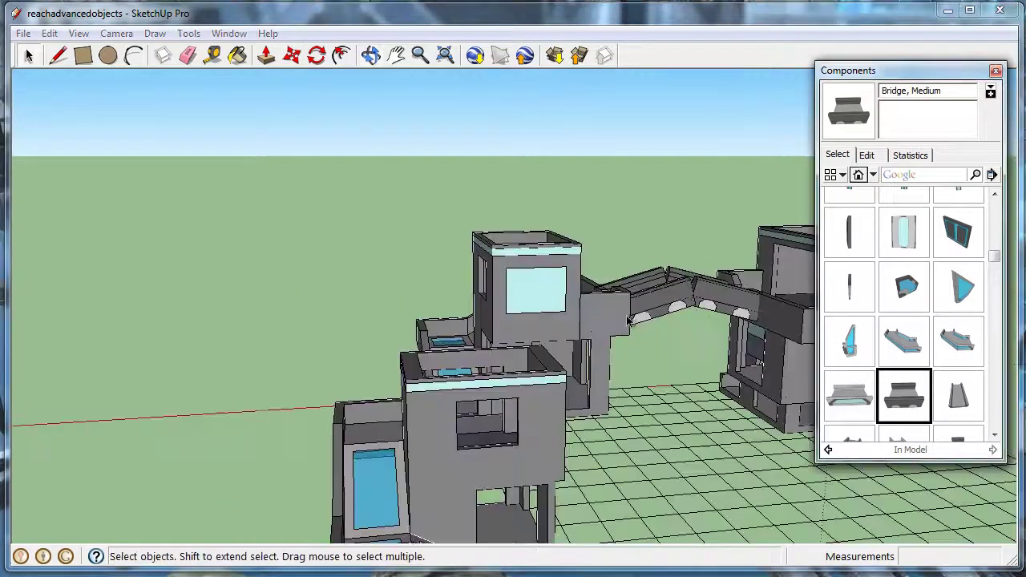